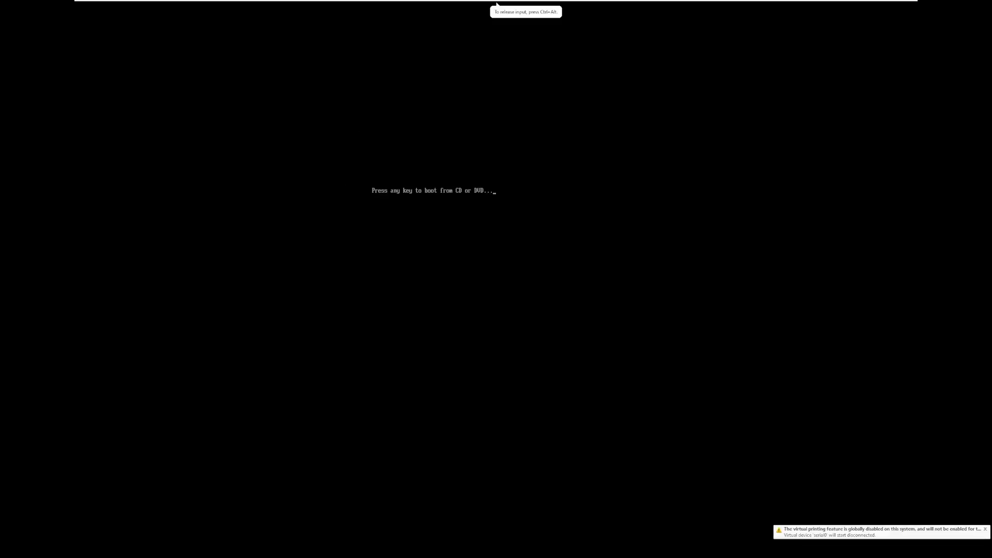
Step: Boot the VM from the install disc, accept the license terms, and install onto Drive 0's 60.0 GB unallocated space
key(Return)
key(ctrl+alt)
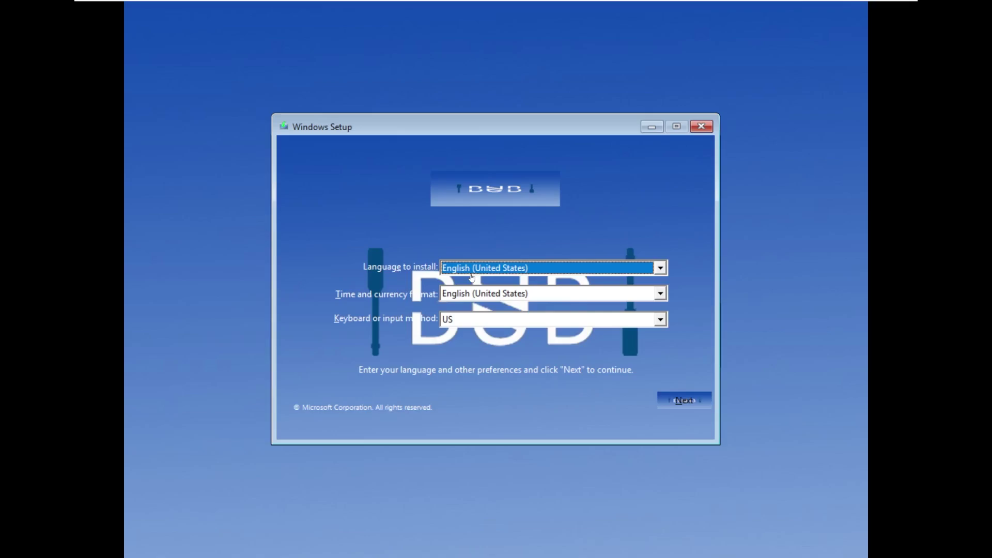
click(471, 277)
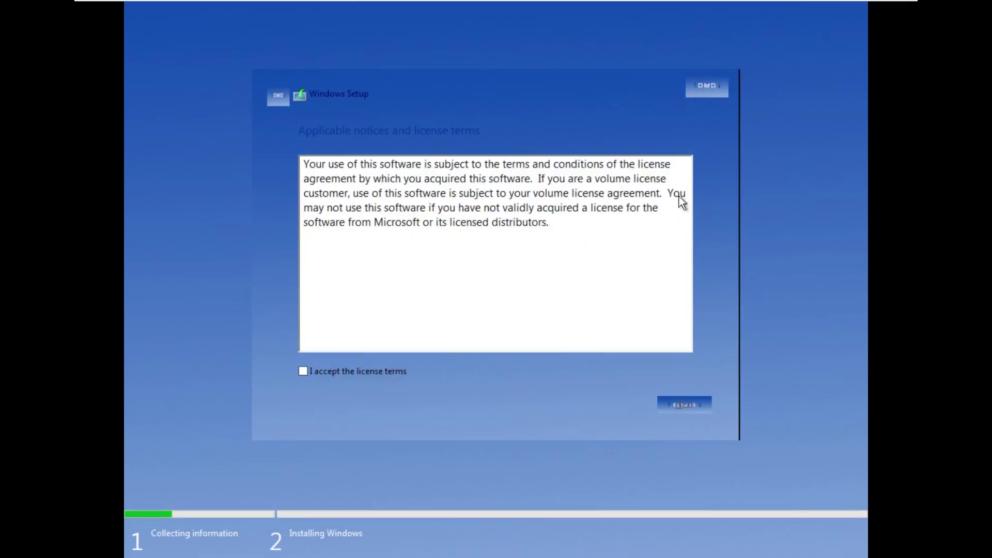
click(304, 371)
click(702, 407)
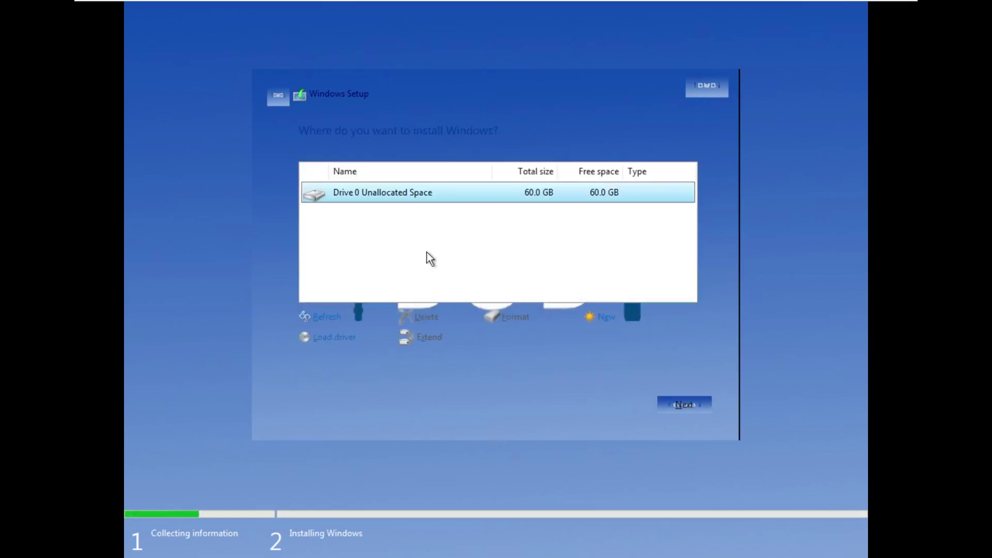
click(698, 405)
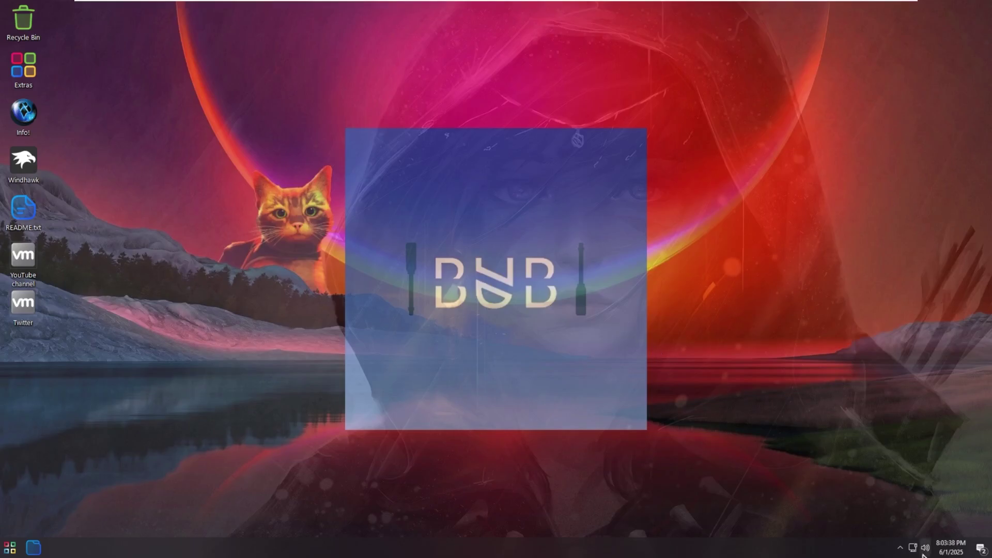
click(900, 549)
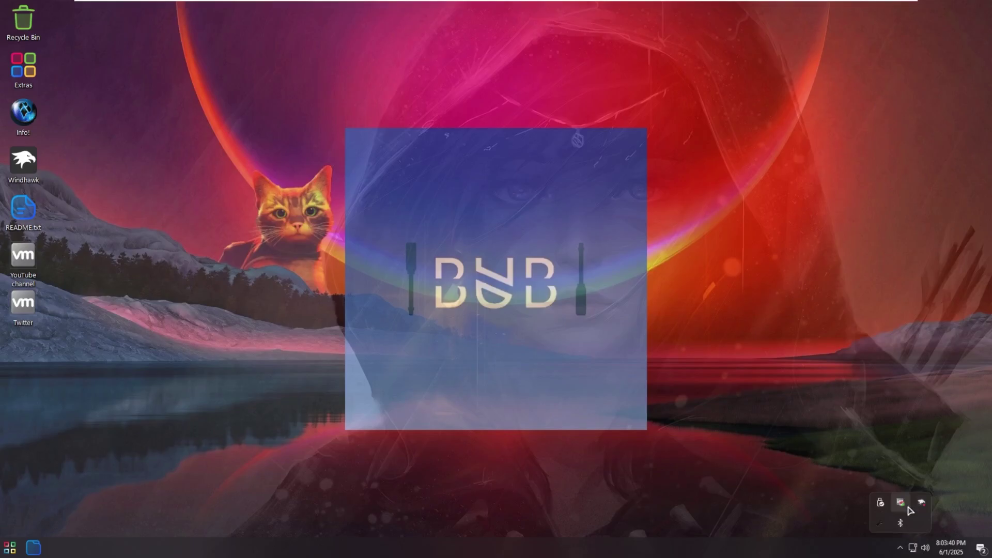
click(844, 491)
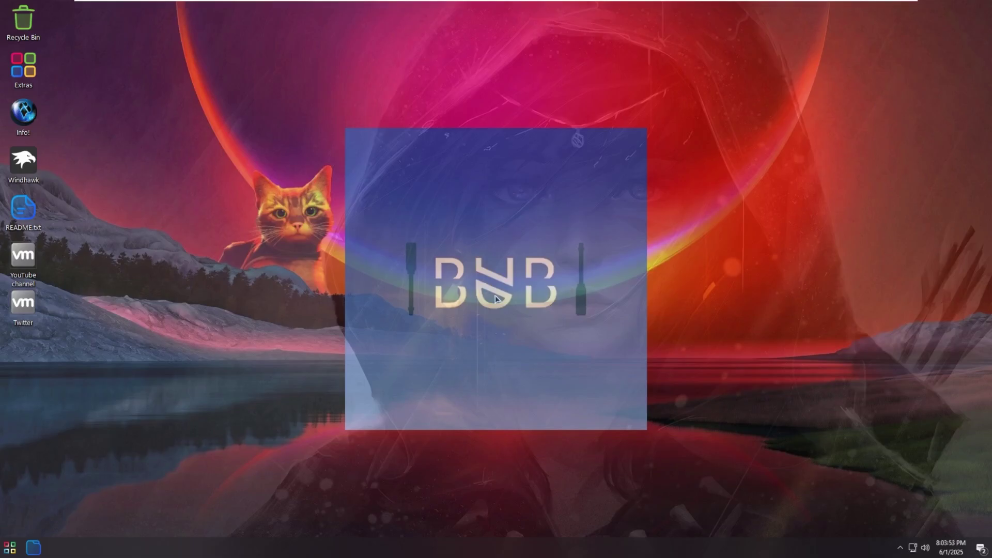
drag(163, 318, 739, 441)
drag(868, 33, 567, 500)
drag(348, 132, 646, 439)
right_click(424, 334)
click(457, 512)
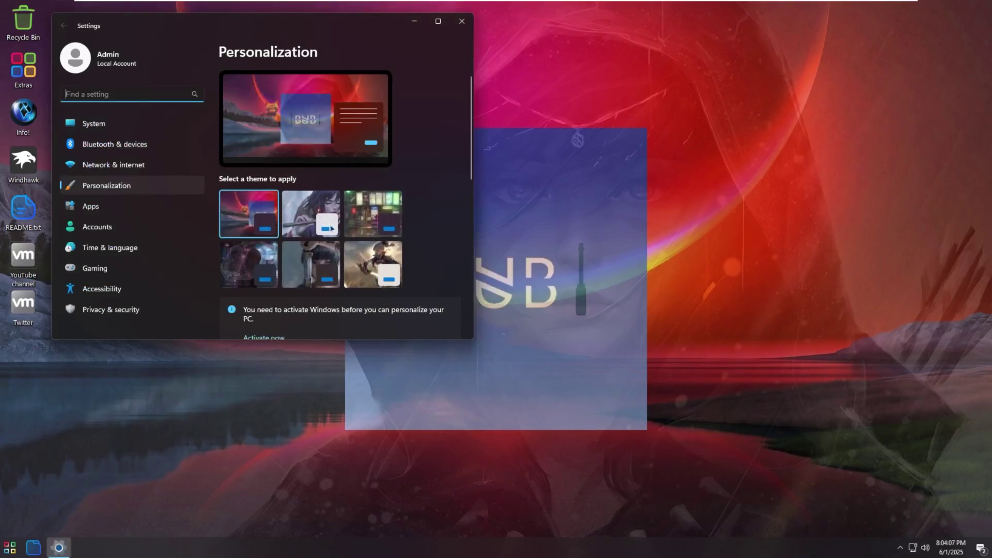
click(464, 23)
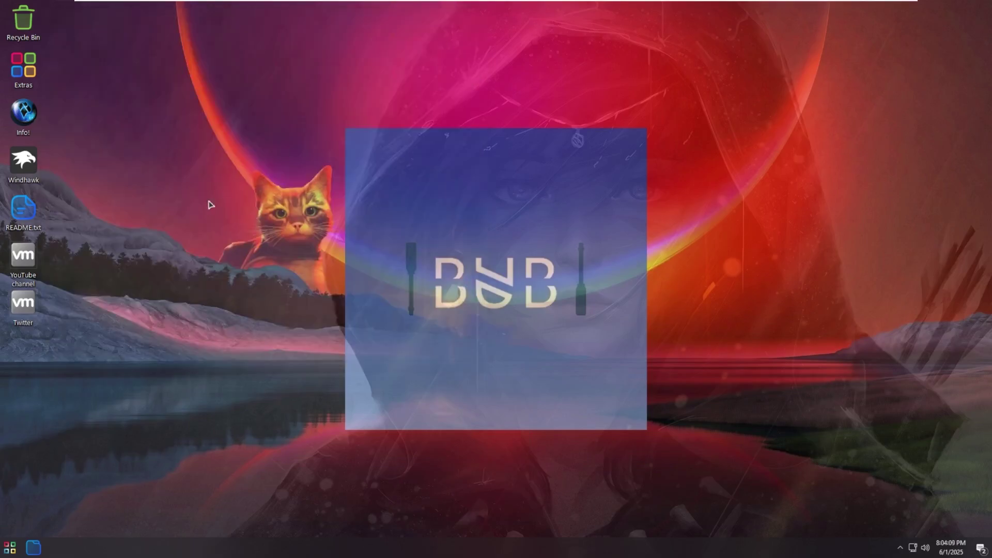
double_click(34, 22)
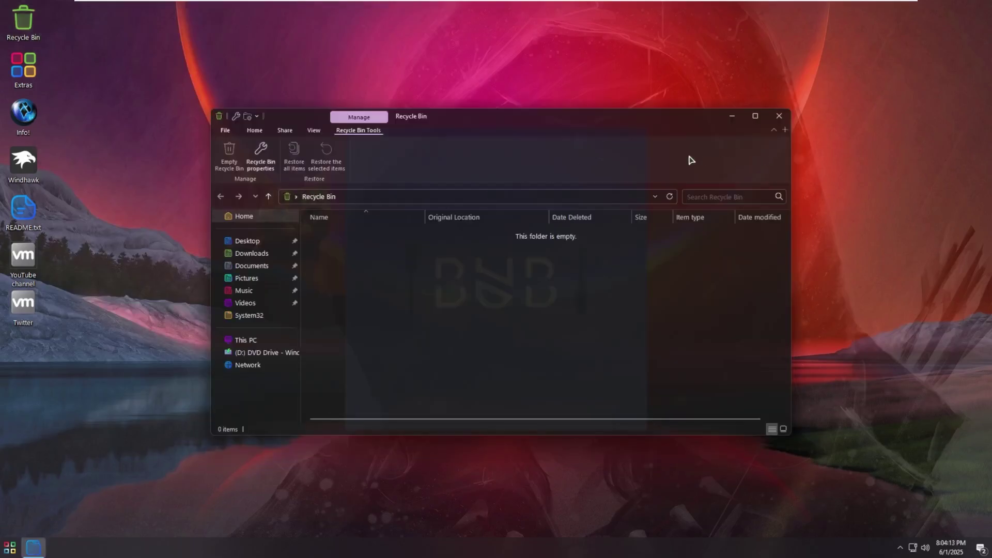
click(783, 117)
double_click(24, 62)
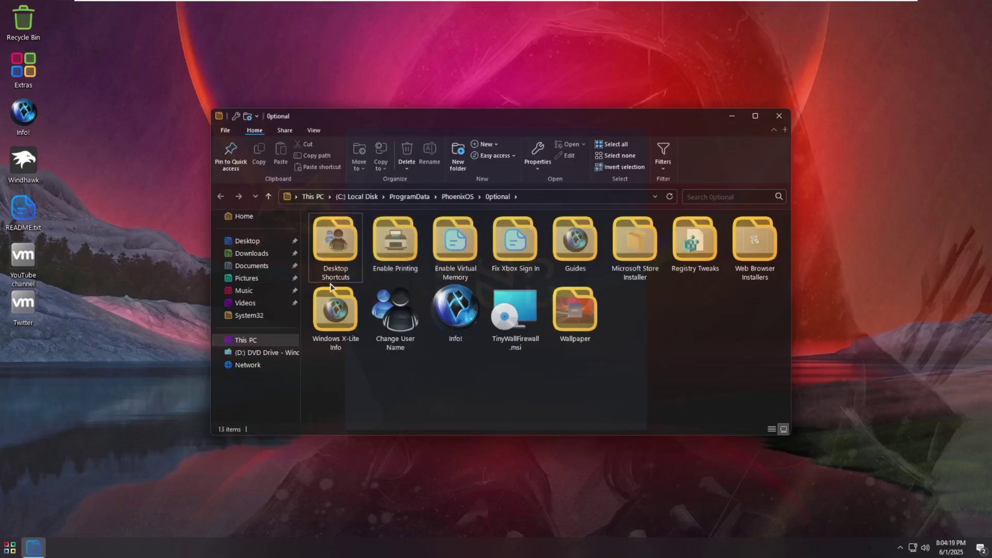
double_click(334, 243)
click(497, 197)
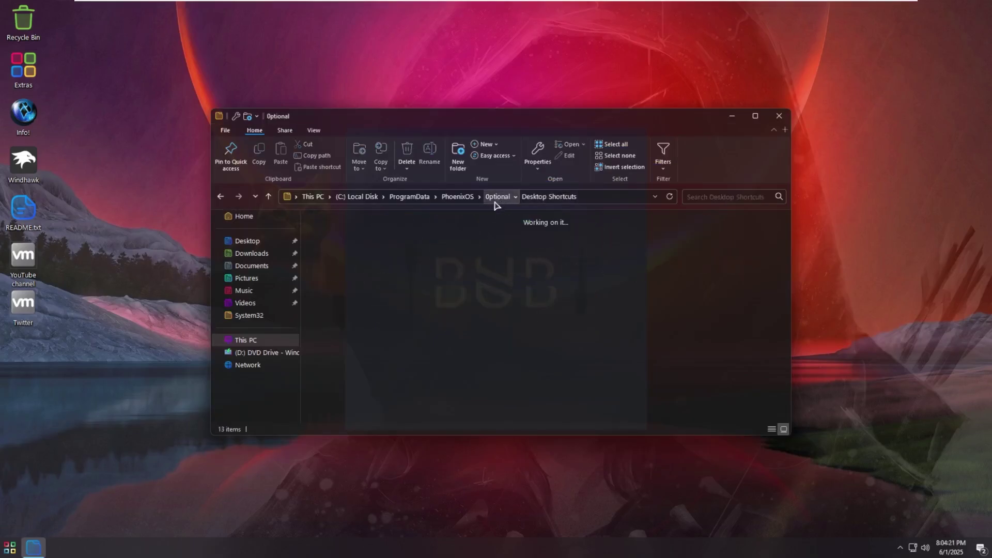
click(395, 243)
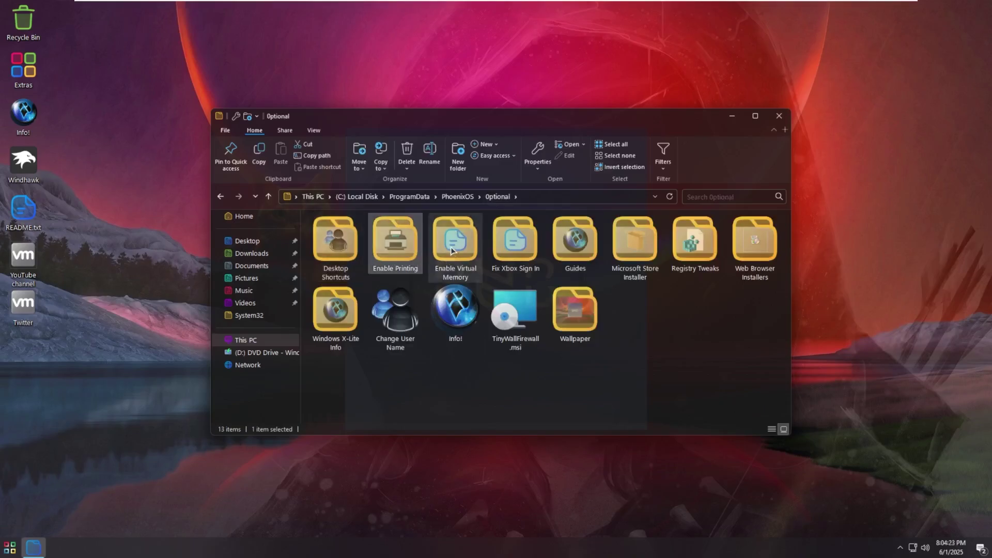
click(452, 249)
click(517, 247)
click(574, 245)
click(652, 259)
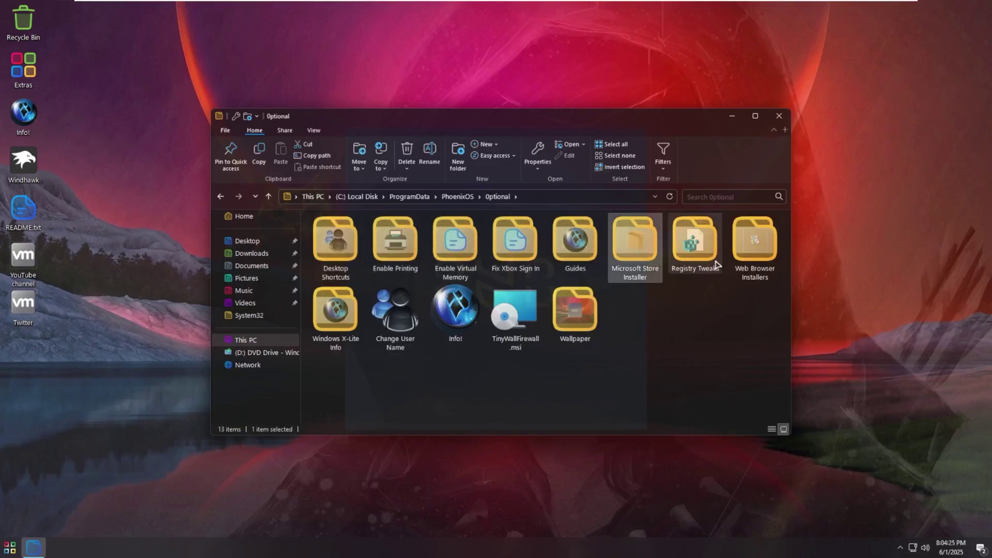
click(695, 256)
click(737, 258)
double_click(737, 257)
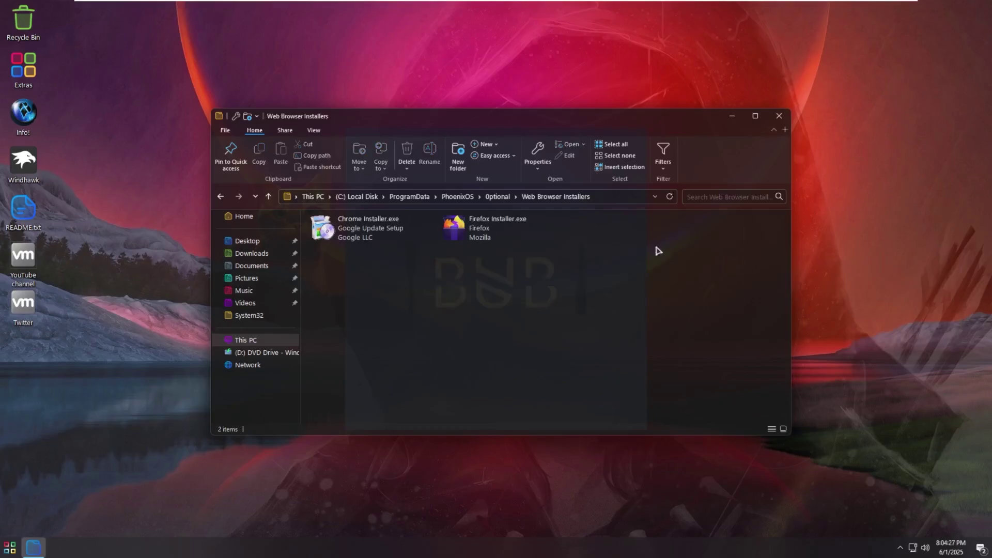
click(498, 197)
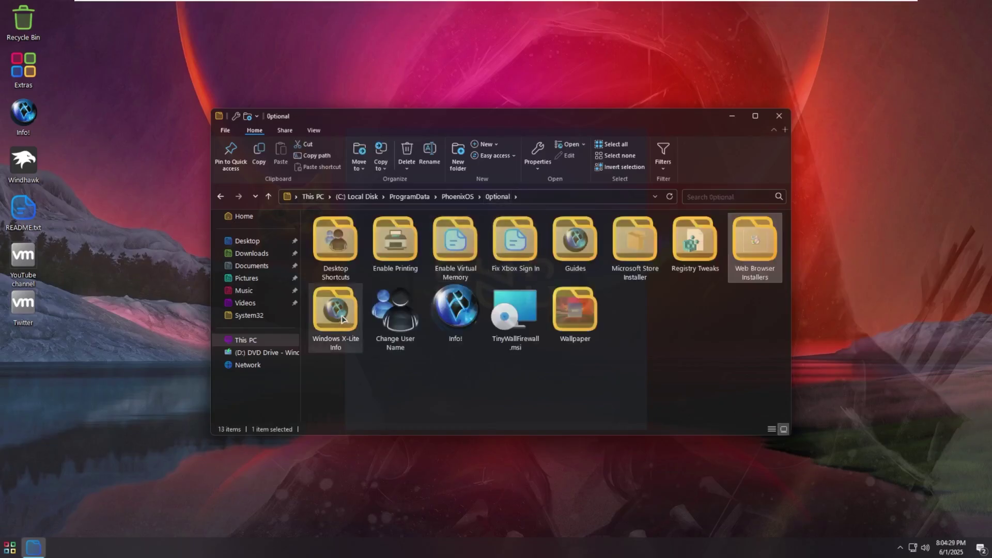
click(343, 318)
click(398, 309)
click(468, 318)
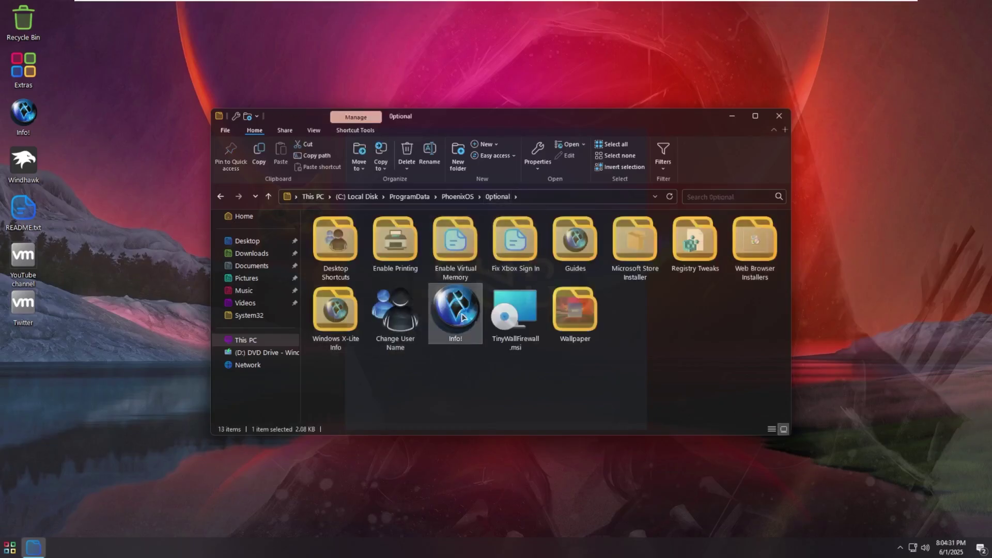
click(516, 313)
click(578, 309)
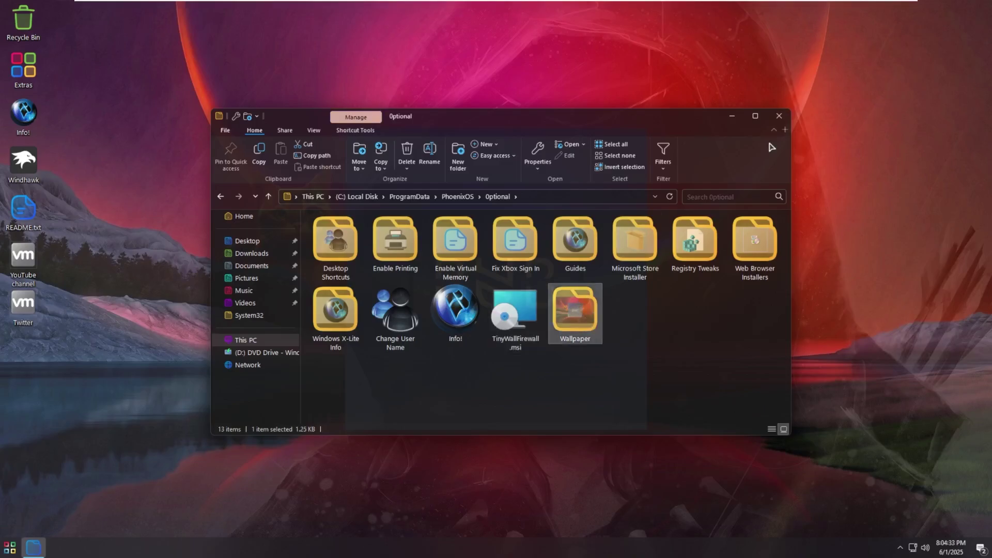
click(779, 116)
double_click(45, 121)
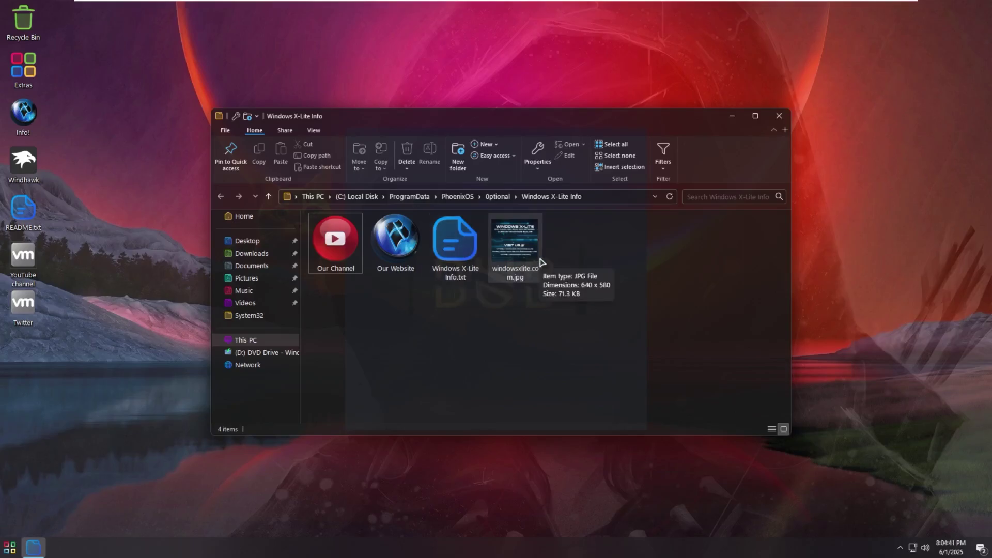
click(780, 115)
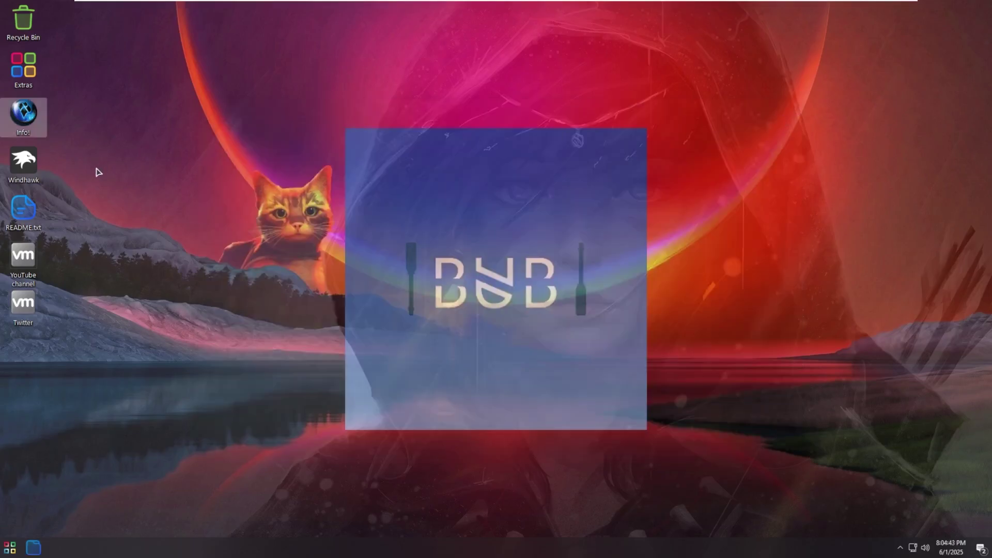
double_click(23, 160)
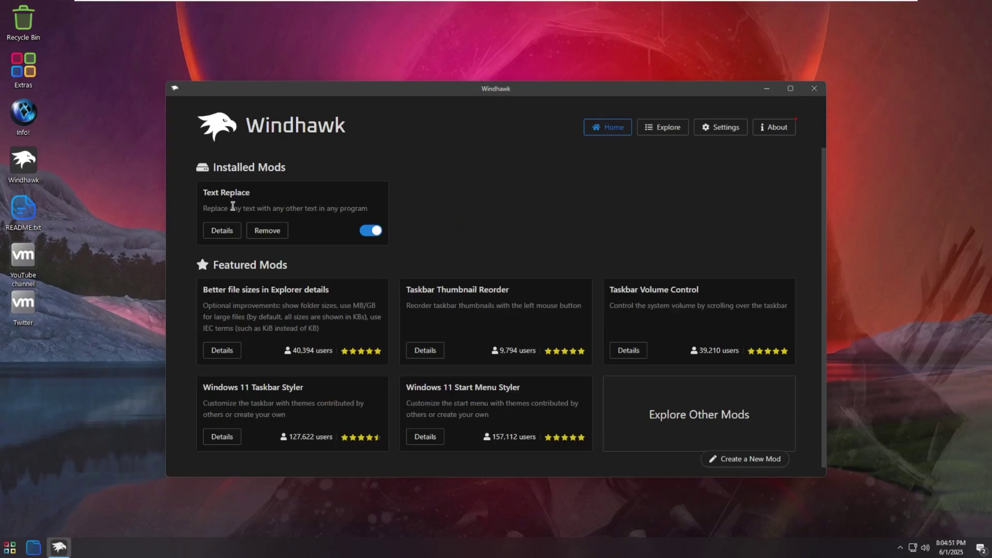
scroll(331, 249, down, 1)
click(814, 88)
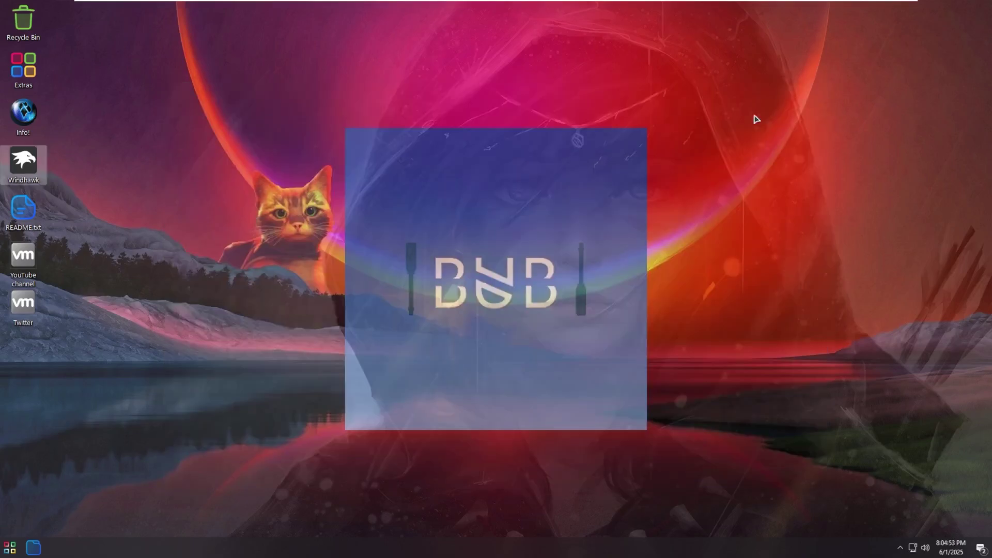
double_click(25, 223)
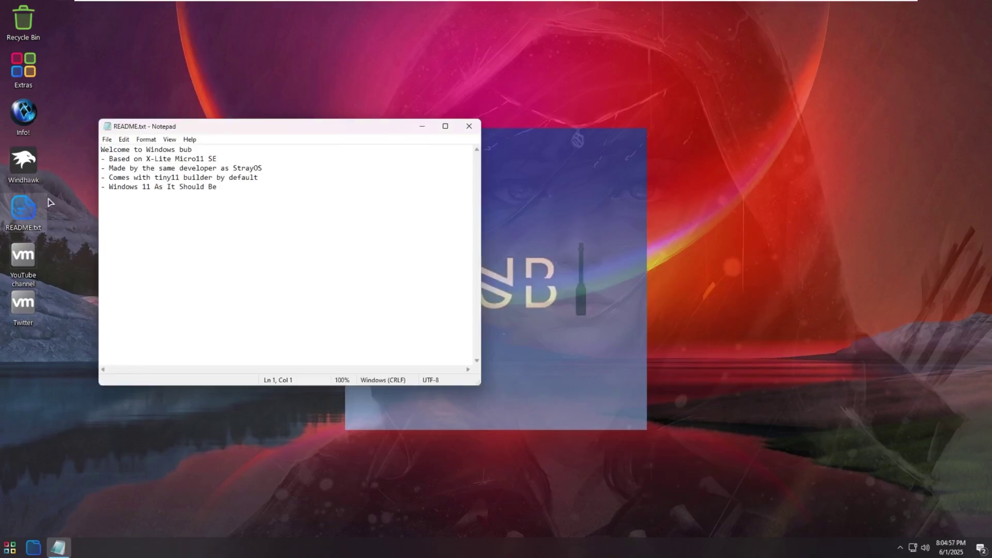
drag(109, 158, 216, 158)
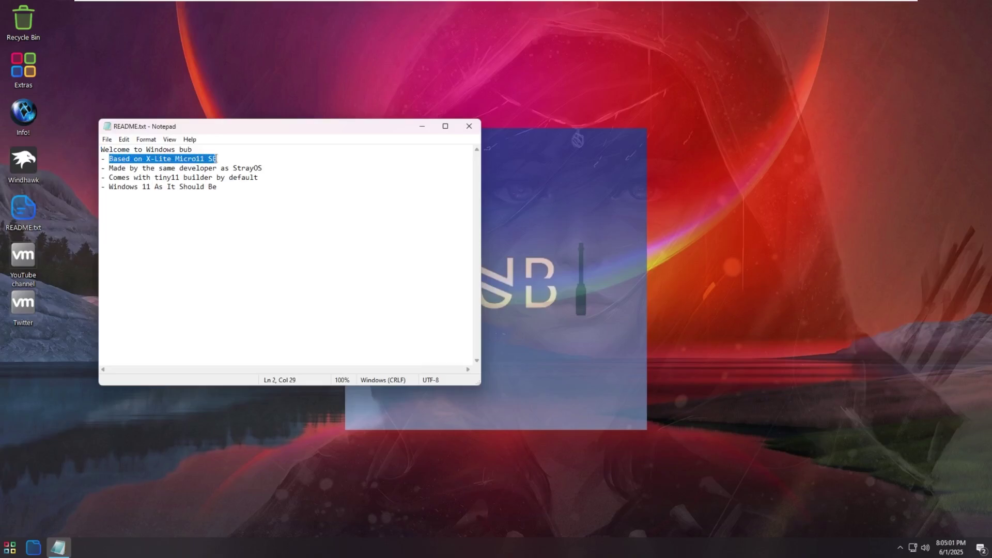
drag(113, 167, 230, 168)
click(164, 187)
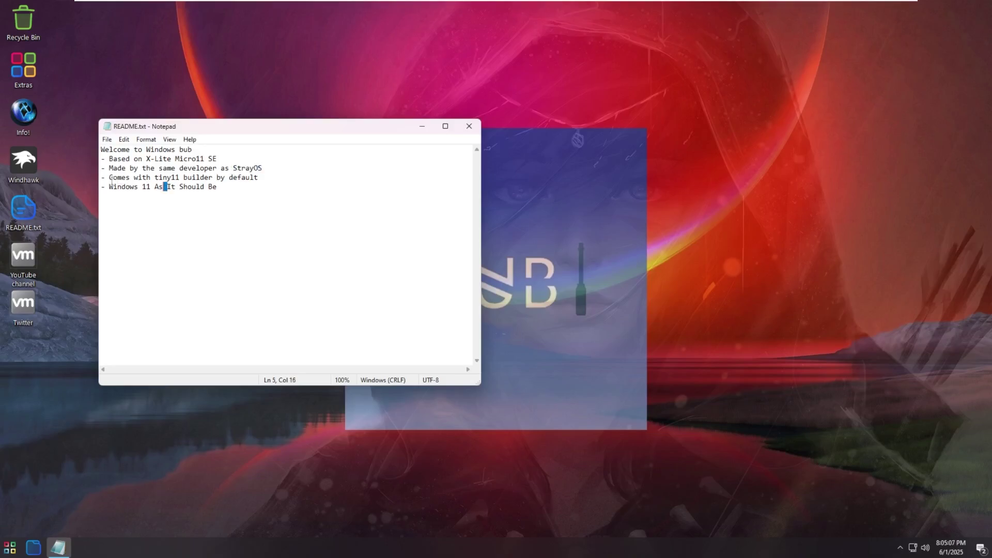
mouse_move(112, 177)
mouse_down()
mouse_move(262, 178)
mouse_move(107, 191)
mouse_up()
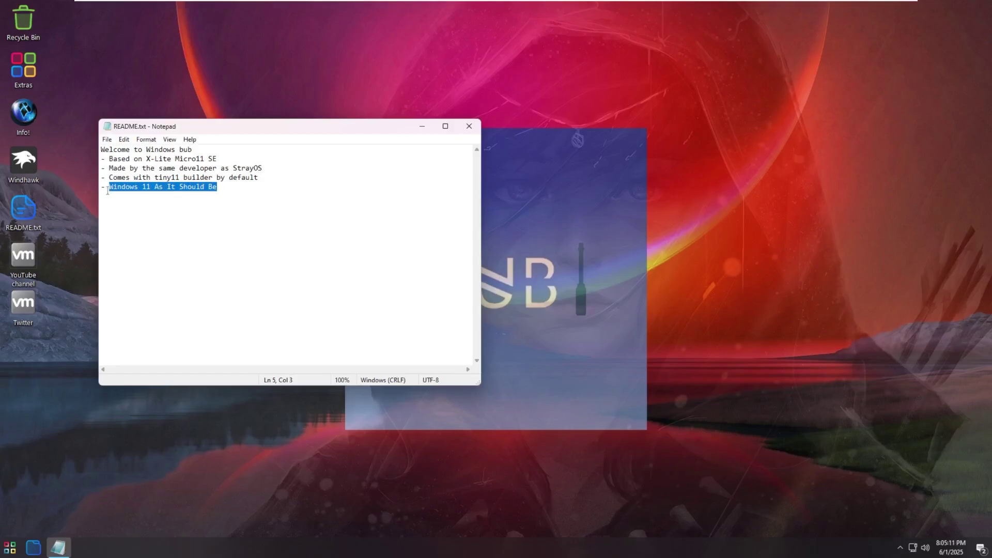
click(469, 127)
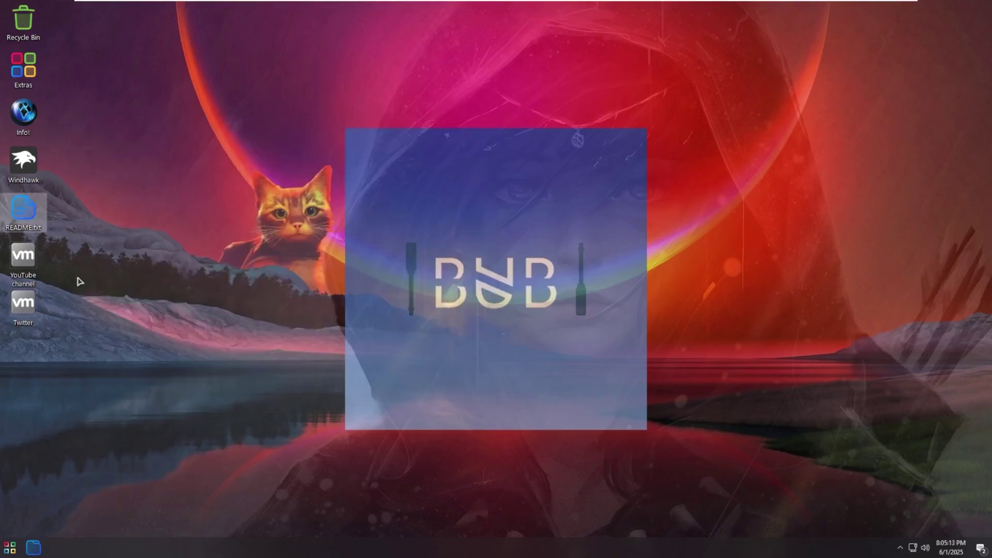
Step: Inspect the YouTube channel shortcut's Properties and its link, then close it
right_click(23, 260)
click(100, 412)
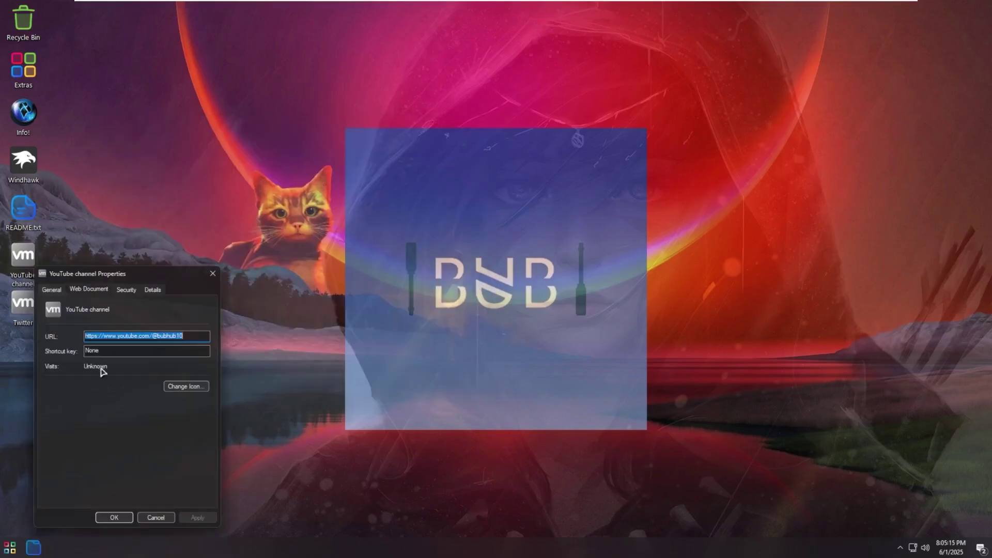
drag(149, 278, 286, 258)
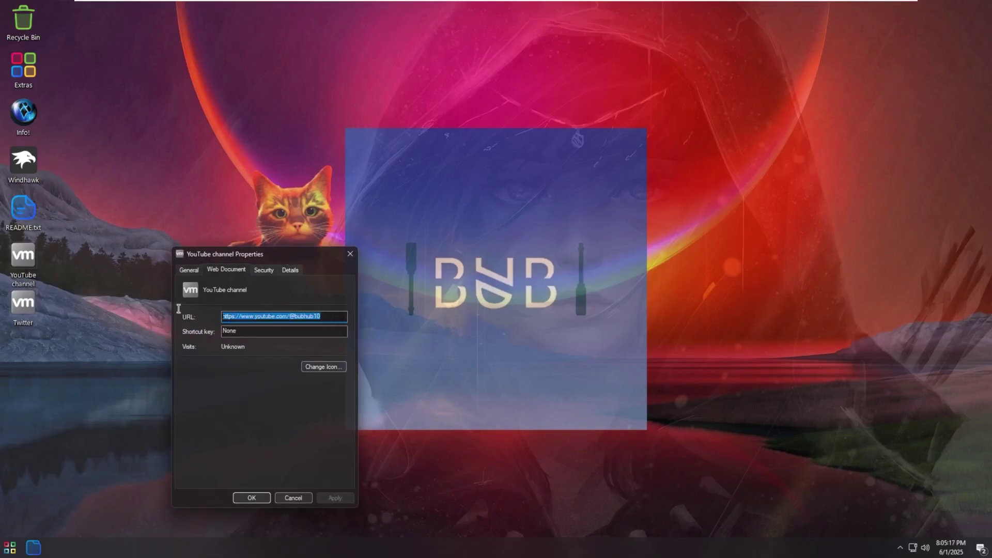
click(245, 319)
key(ctrl+a)
click(350, 253)
Step: View the Twitter shortcut's Properties, then close it and deselect the shortcut
right_click(27, 310)
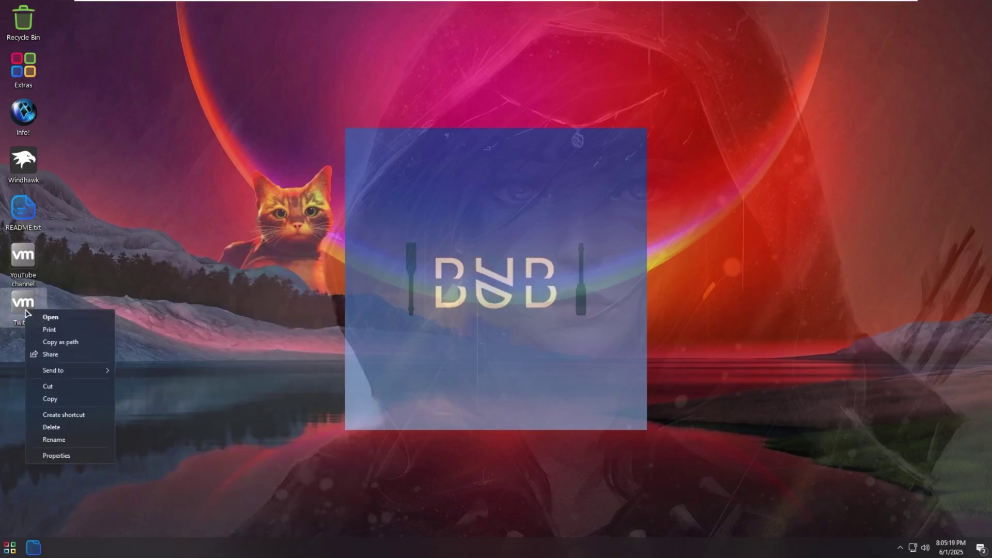
click(76, 457)
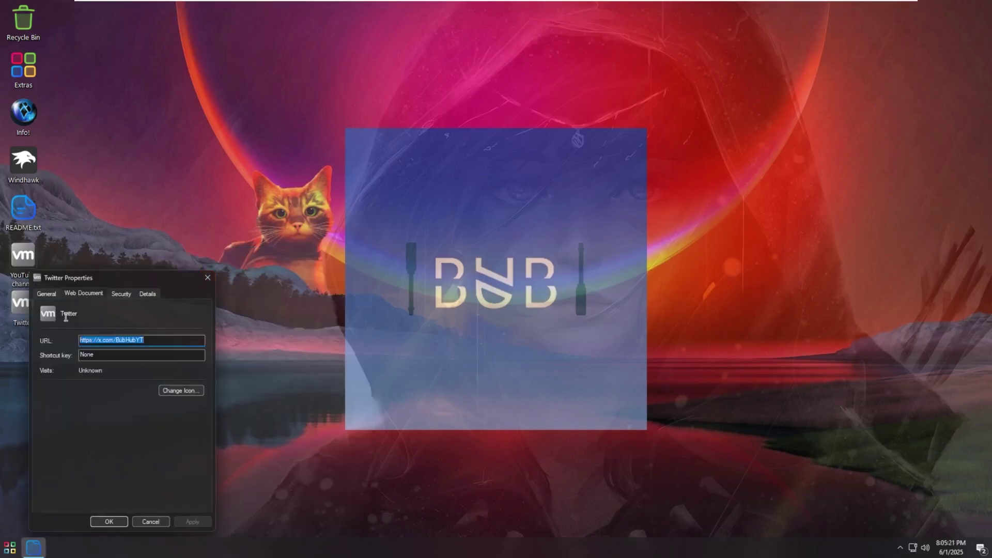
click(207, 277)
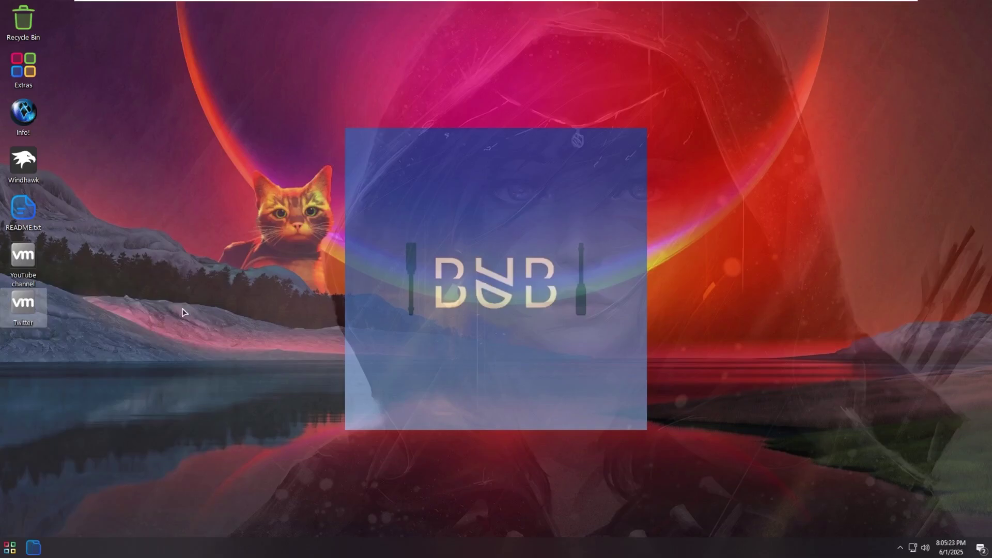
click(148, 355)
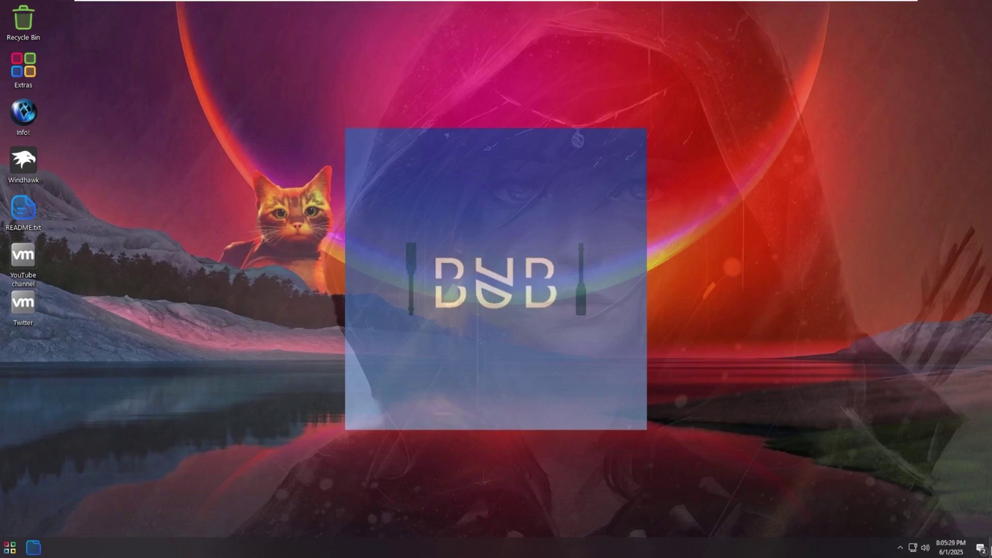
Step: Toggle the notification center open and closed a couple of times
click(980, 548)
click(951, 547)
click(951, 548)
click(950, 548)
Step: Check Quick Settings for network and volume, then reveal the hidden tray icons
click(925, 549)
click(913, 552)
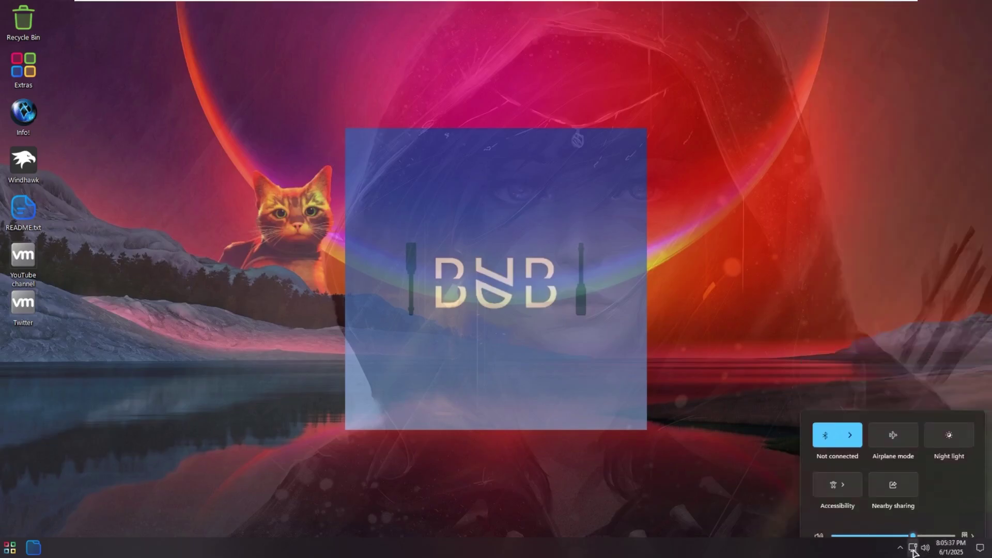
click(914, 552)
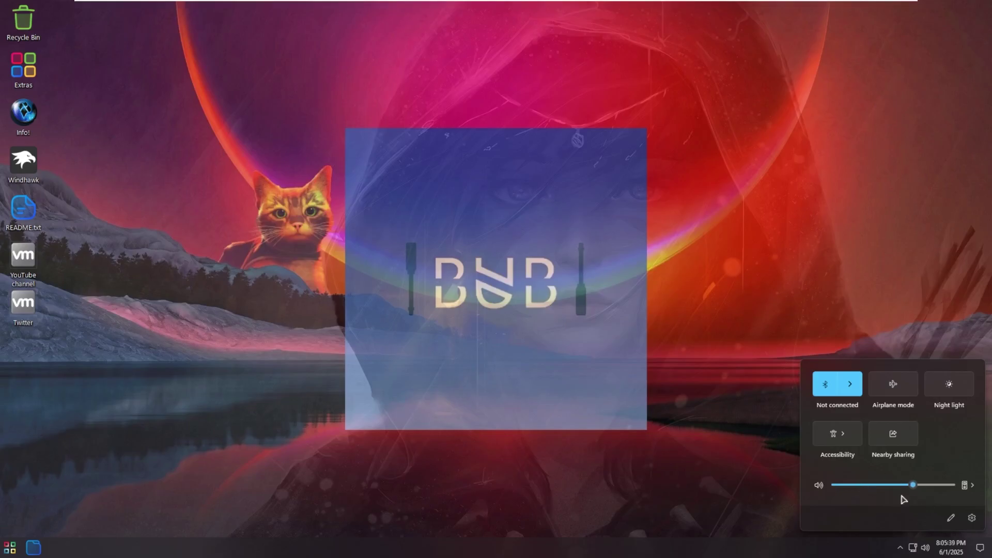
click(771, 434)
click(903, 550)
click(901, 548)
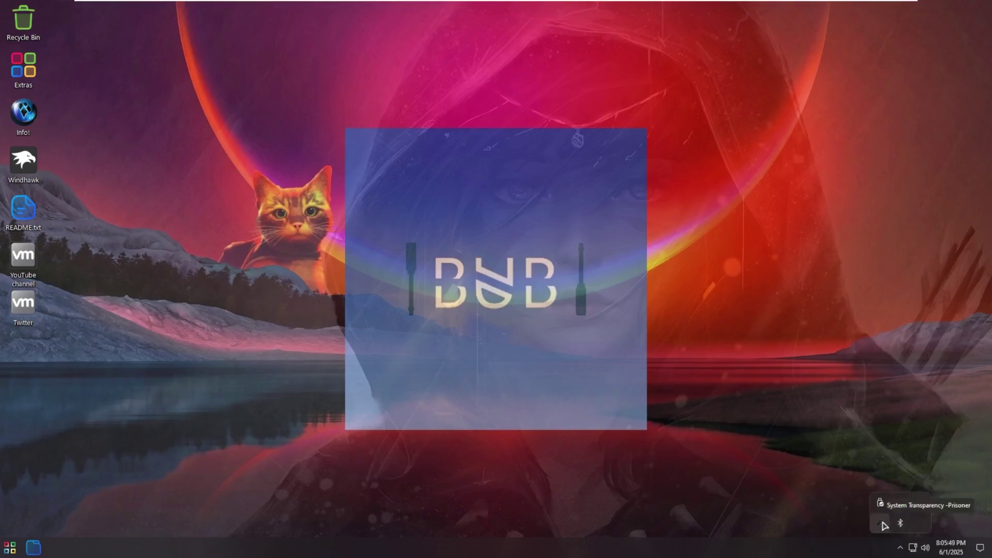
Step: Open the System Transparency utility's setup and info window, then close it
right_click(882, 523)
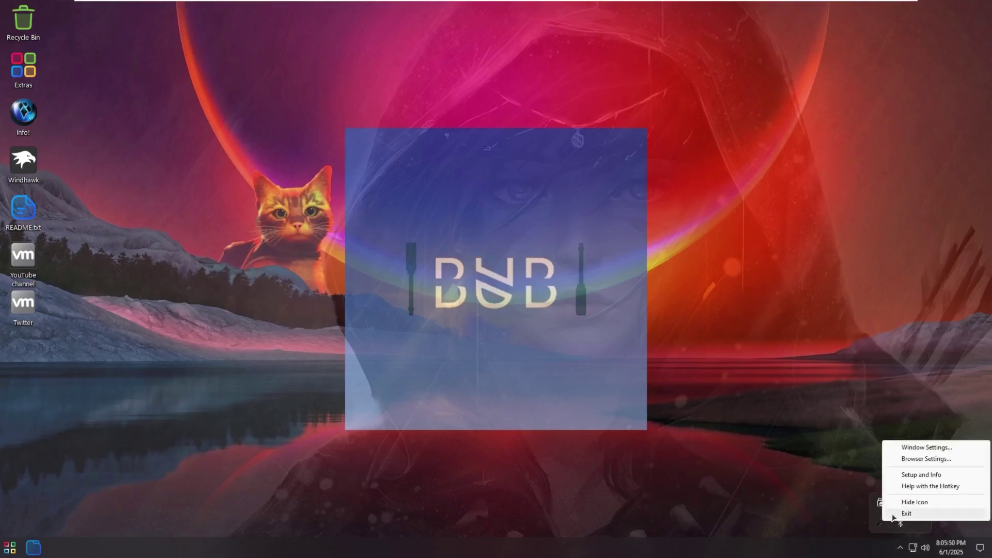
click(908, 476)
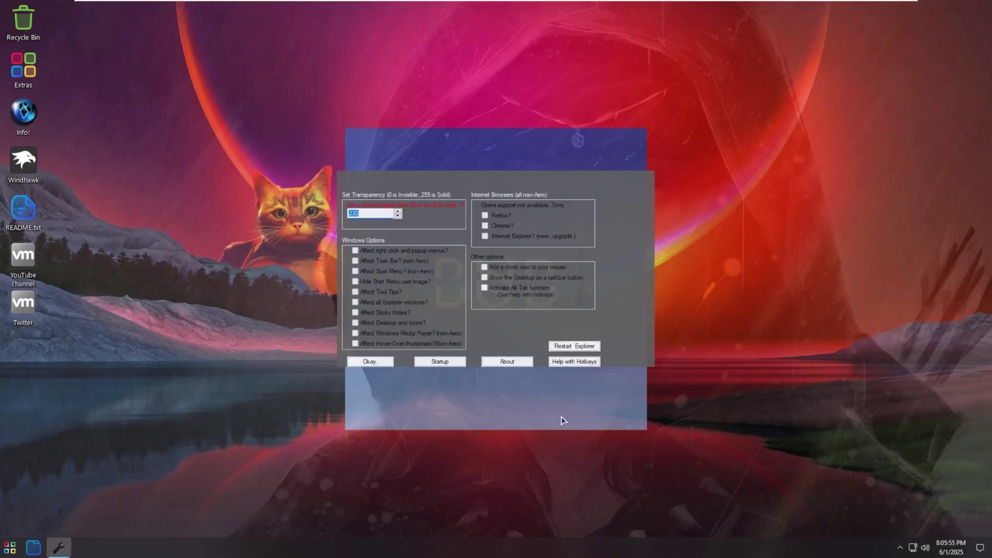
click(388, 364)
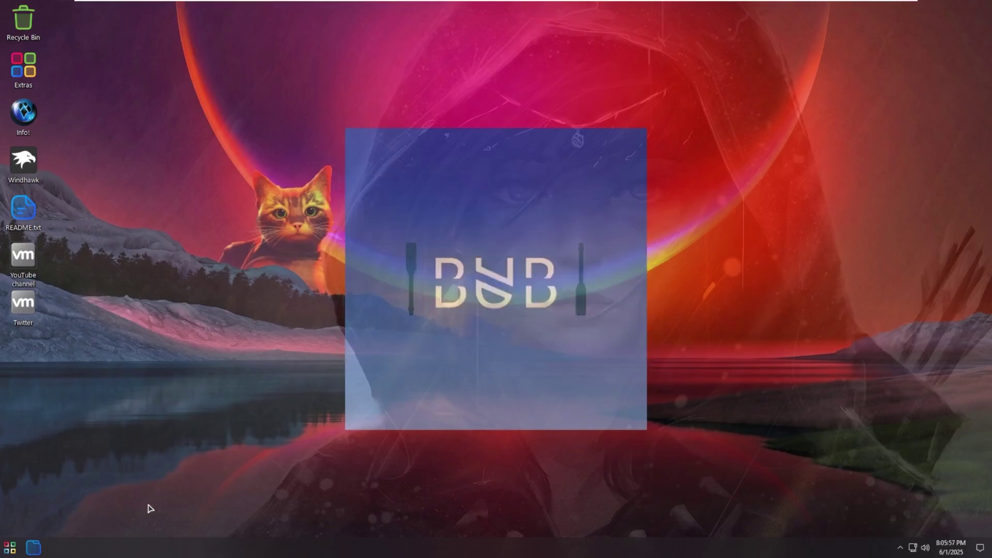
Step: Open This PC from the Start menu's program list, then bring the program list up again
click(45, 548)
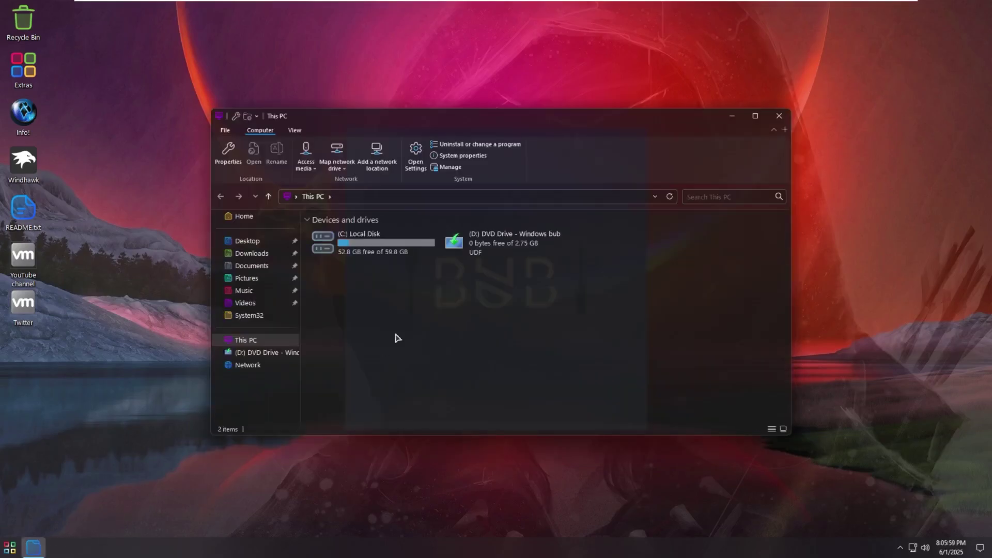
click(779, 116)
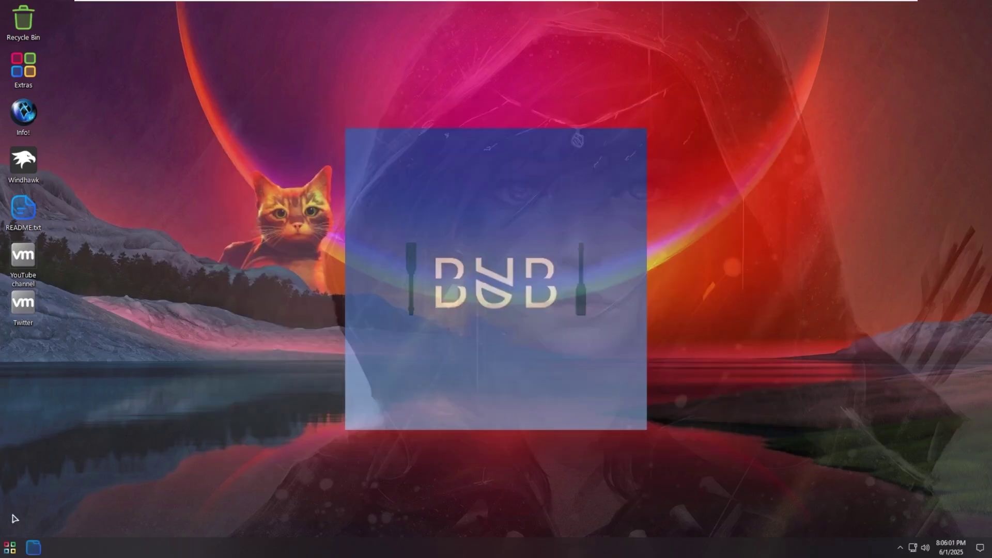
click(10, 552)
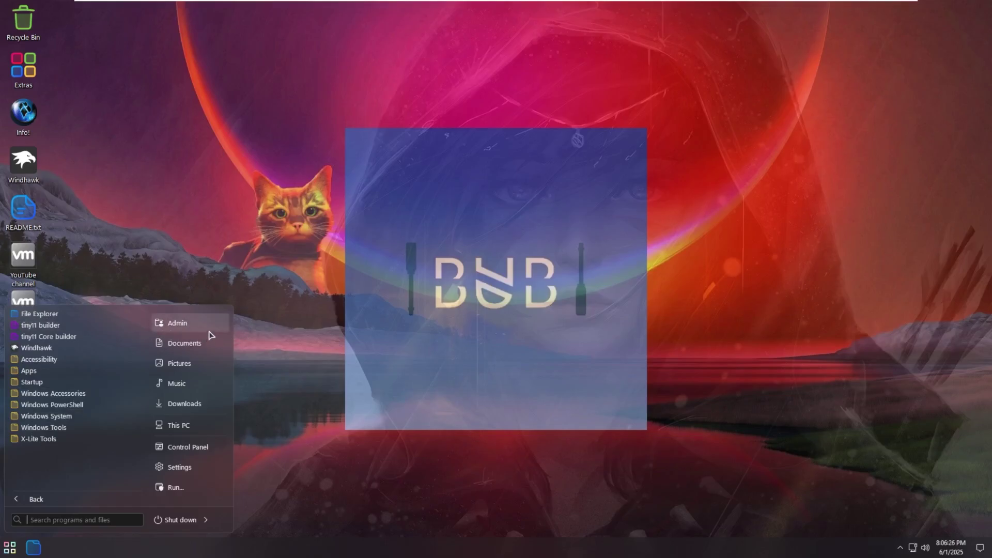
click(187, 425)
click(9, 547)
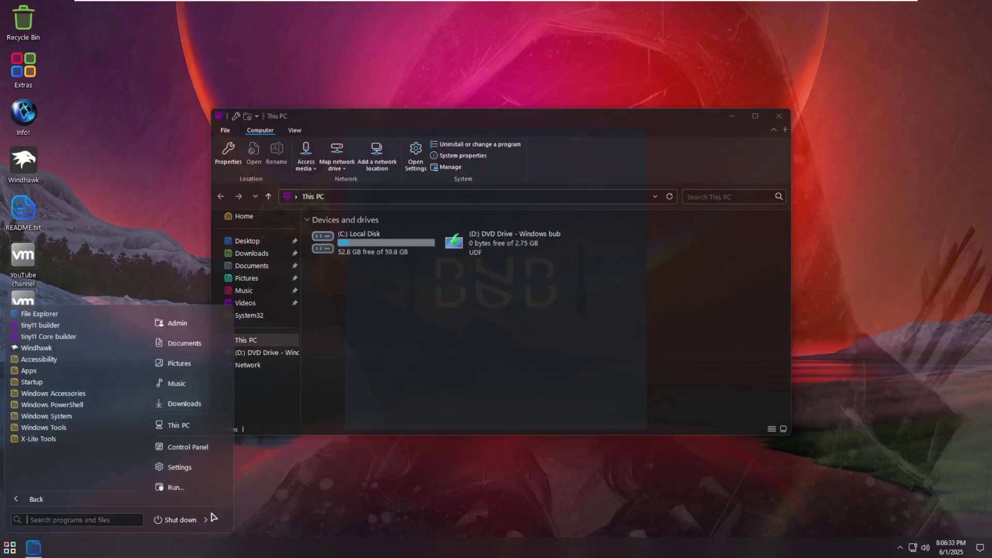
mouse_move(209, 522)
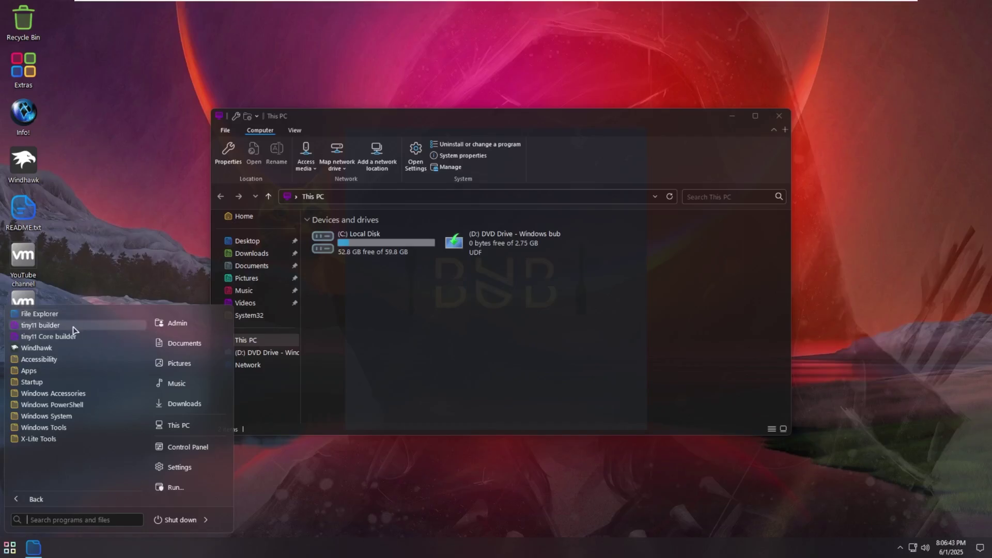
Step: Try launching tiny11 builder, dismiss the choose-an-app prompt, and close This PC
click(72, 337)
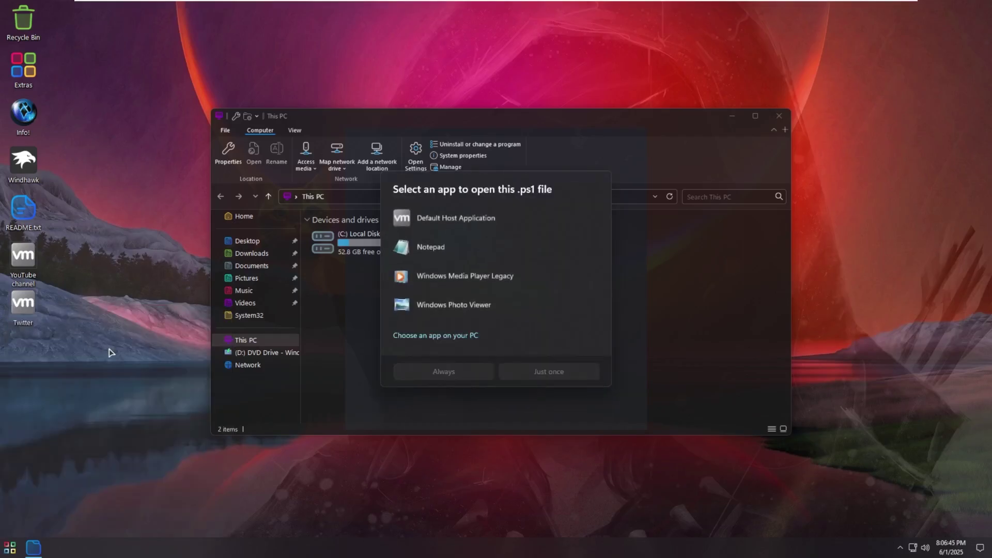
click(528, 448)
click(779, 116)
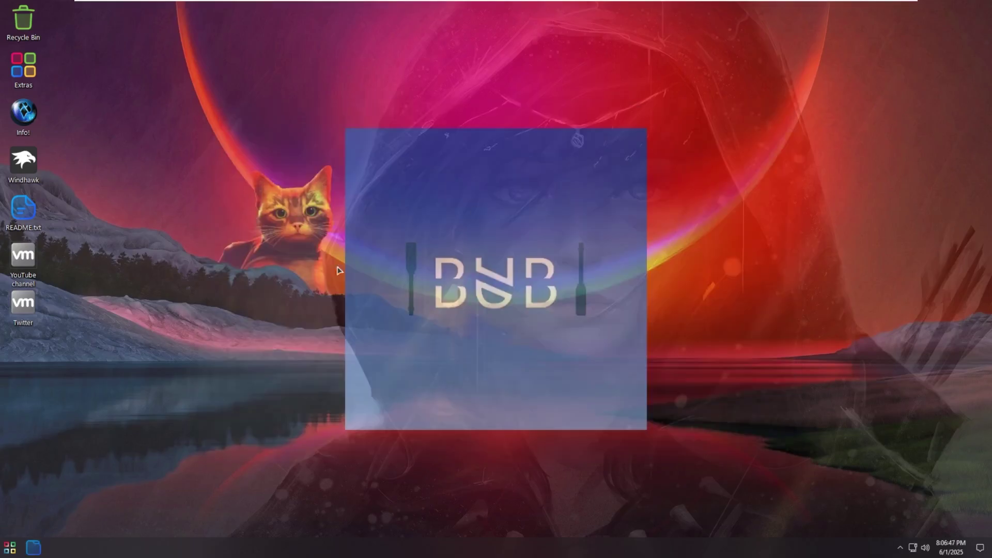
Step: In All apps, expand the Accessibility, Apps, Startup, Windows and X-Lite Tools folders, then close Start
click(20, 543)
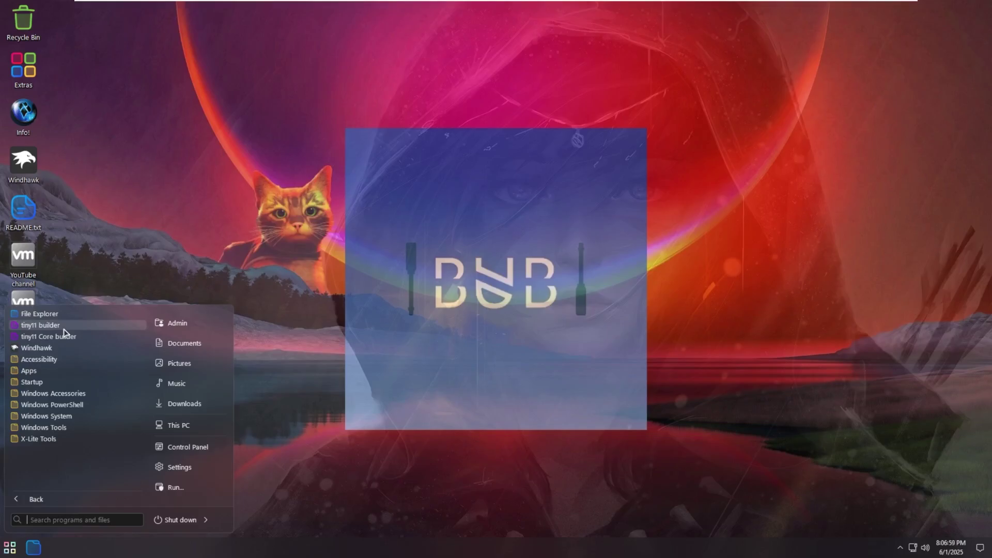
click(57, 355)
click(53, 406)
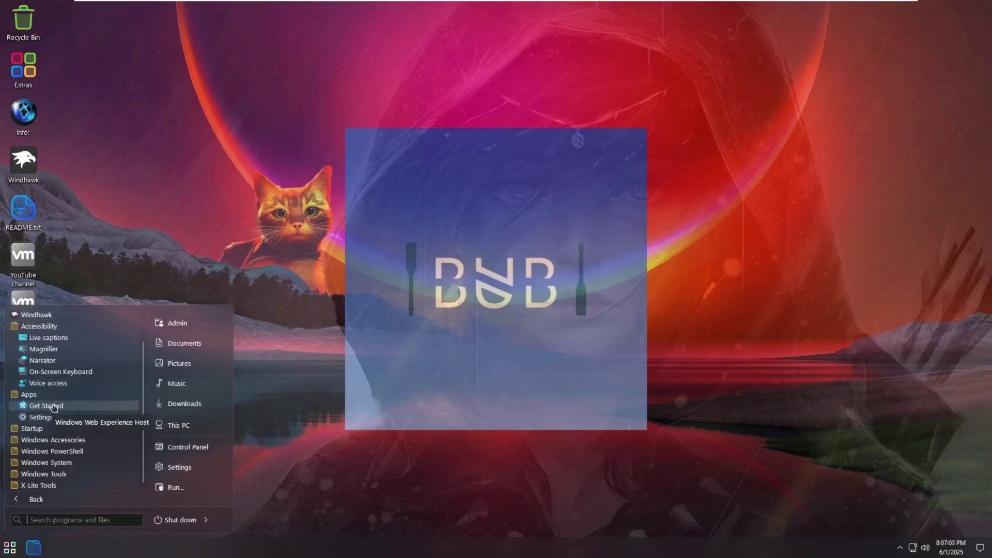
click(52, 429)
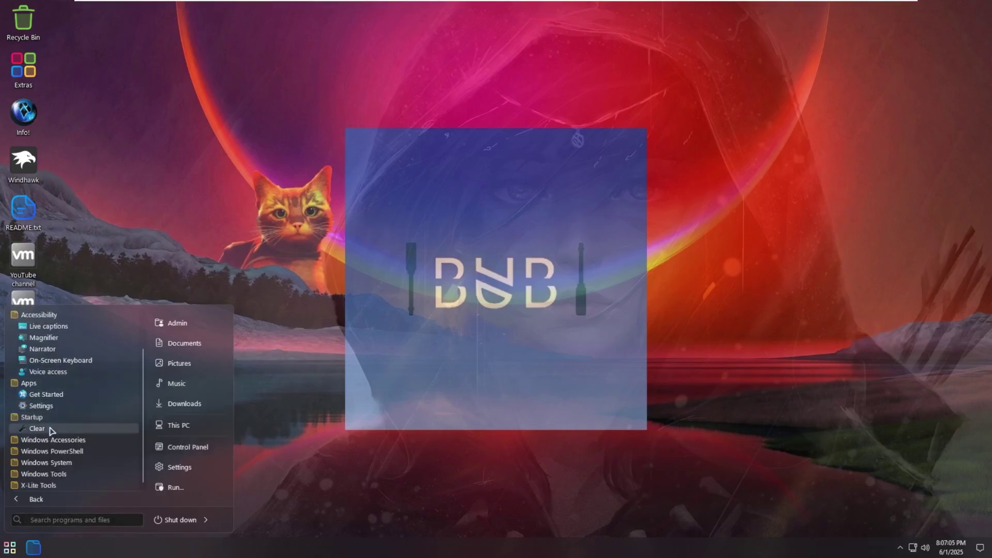
right_click(51, 432)
click(40, 440)
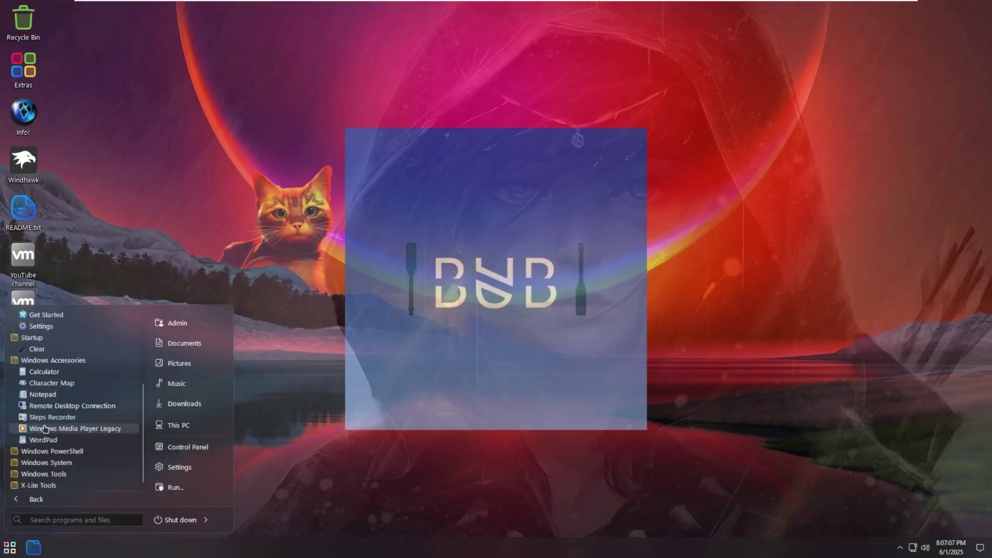
click(51, 451)
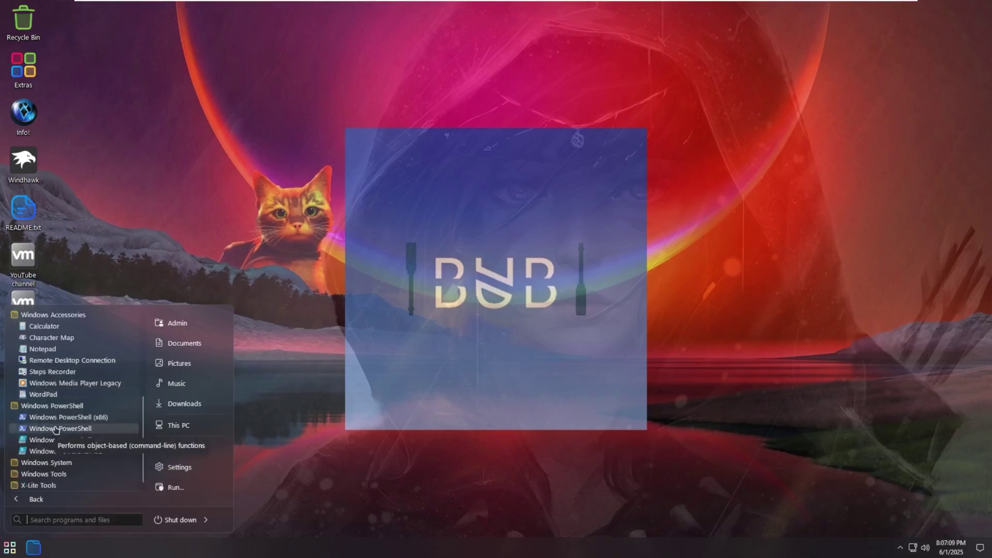
click(53, 463)
click(56, 474)
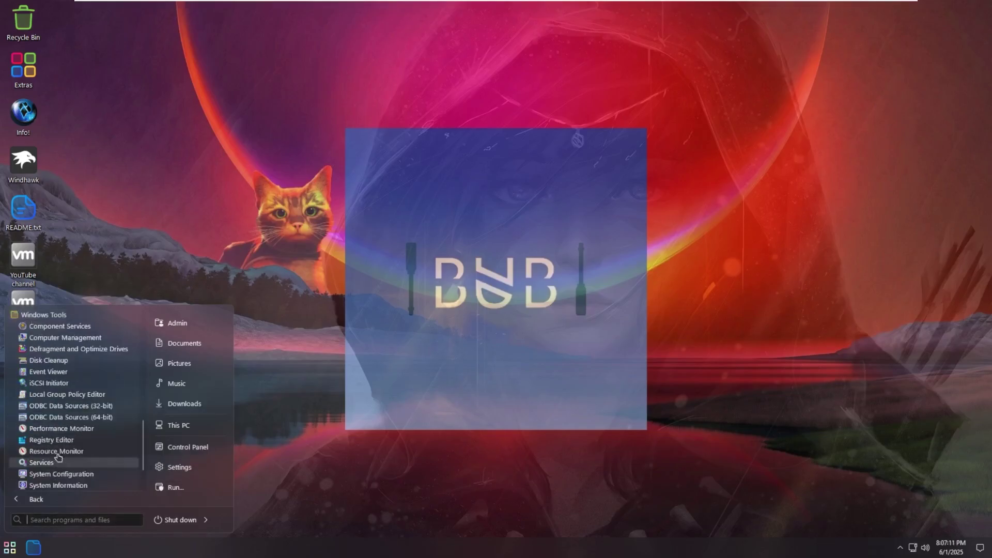
scroll(61, 424, down, 2)
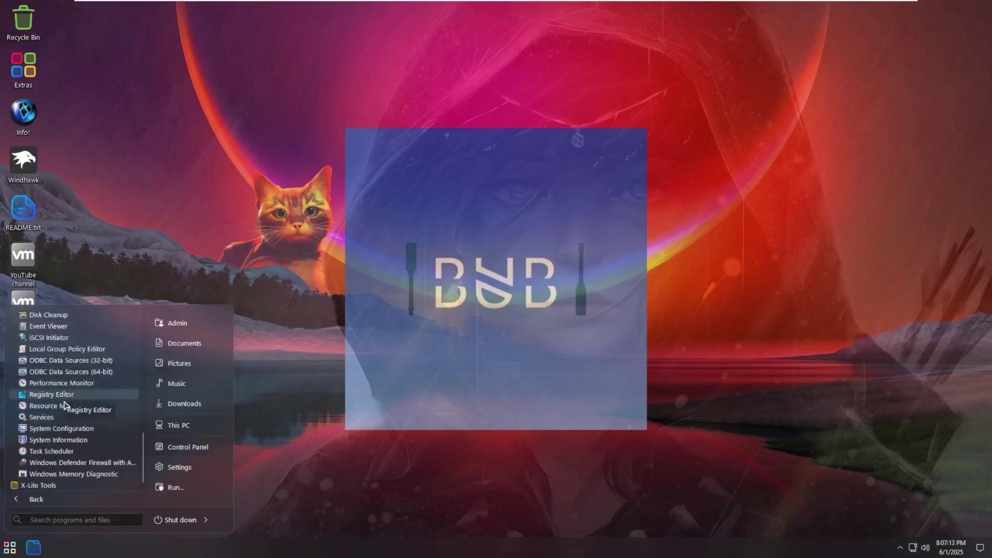
click(41, 485)
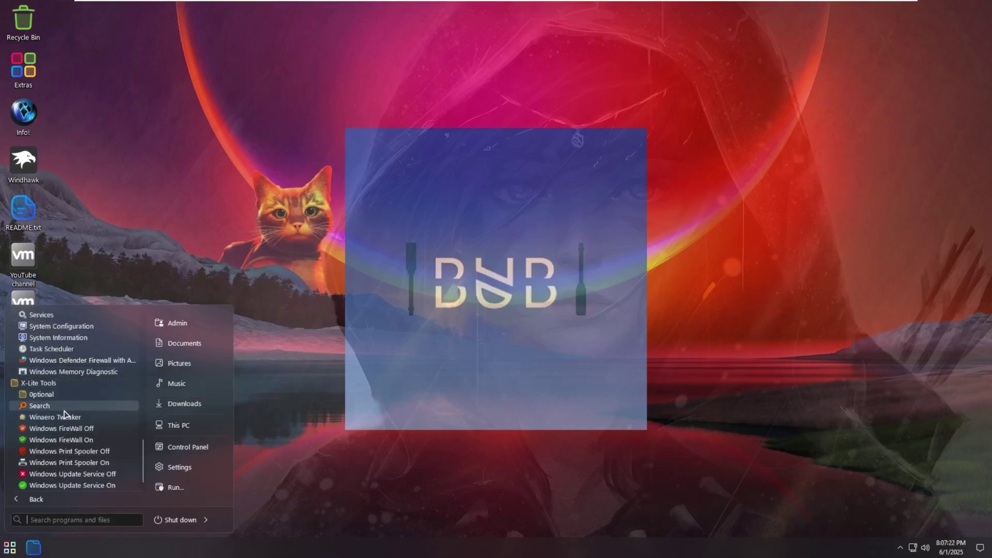
click(141, 260)
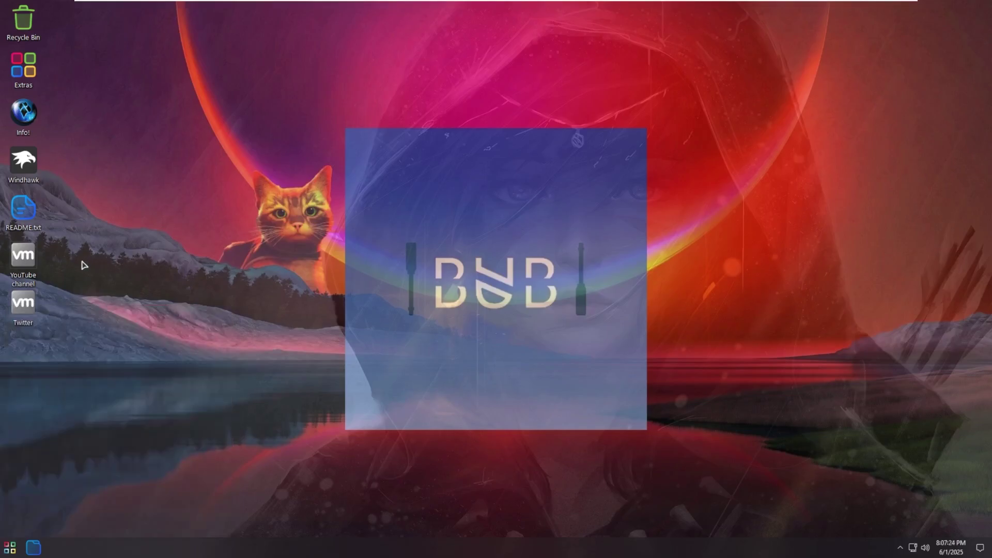
Step: Open the Local Disk C: drive's Properties from This PC
click(34, 554)
click(355, 261)
right_click(355, 259)
click(408, 436)
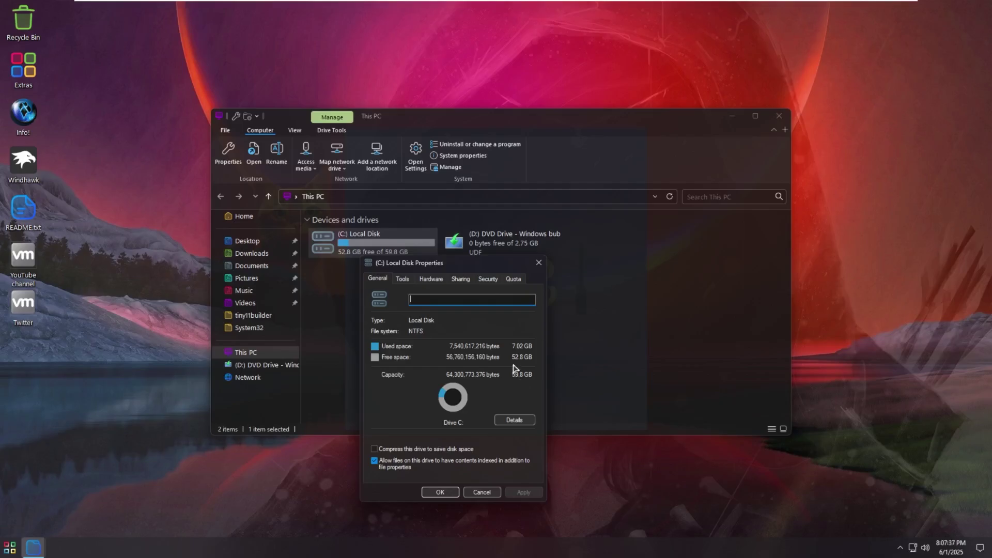
Step: Close the C: properties, check the DVD drive's menu, and clear the drive selection
click(538, 263)
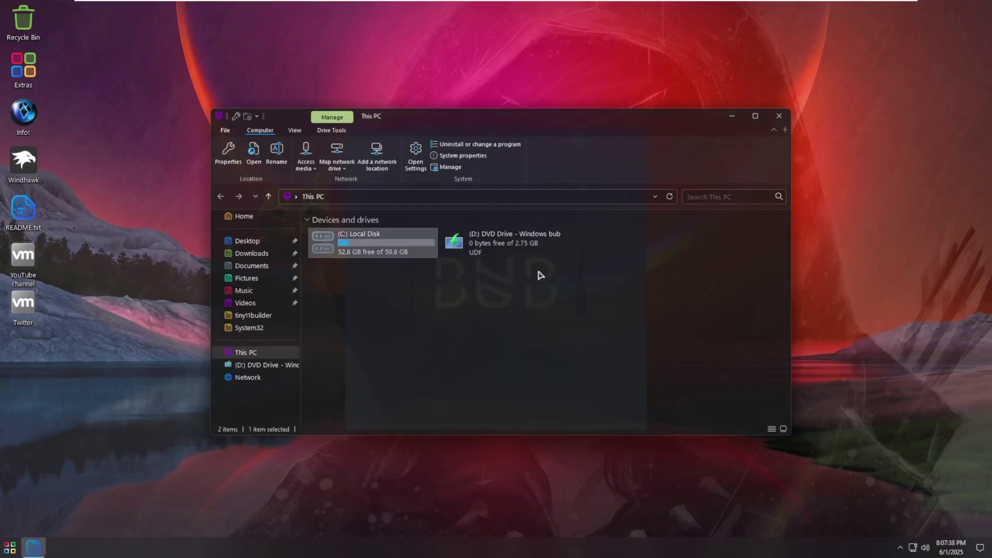
right_click(526, 243)
click(507, 278)
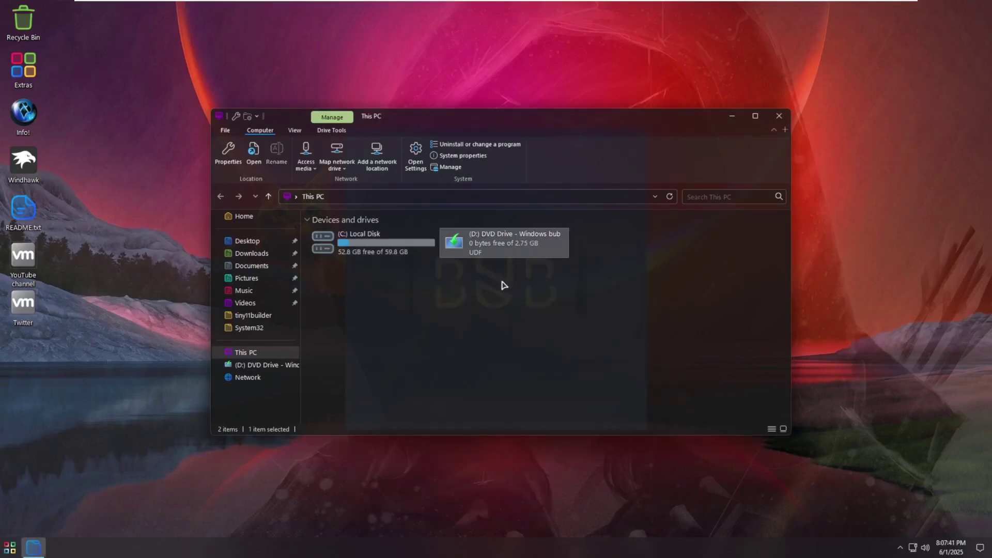
click(502, 292)
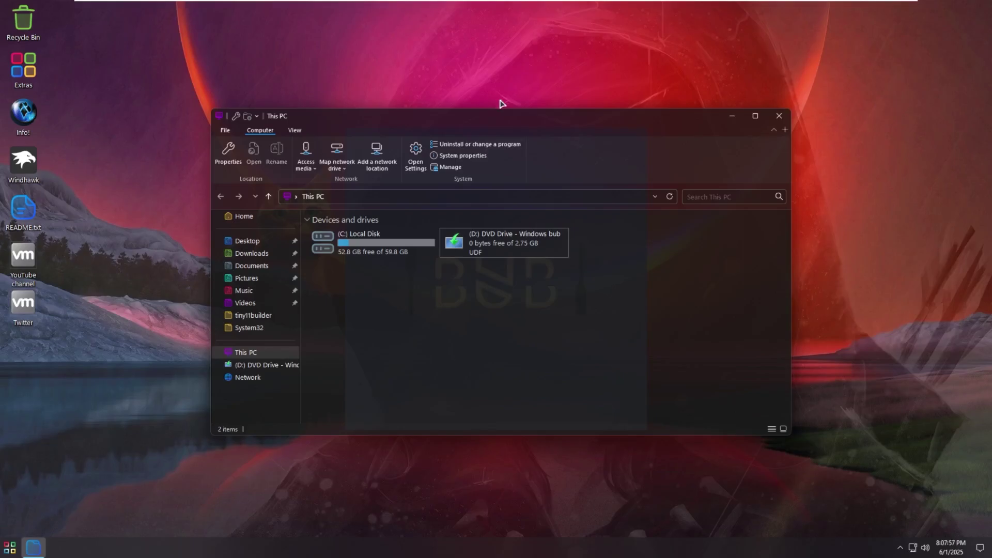
Step: Reposition the Explorer window and browse Downloads, then the Desktop folder's five items
drag(516, 117, 484, 125)
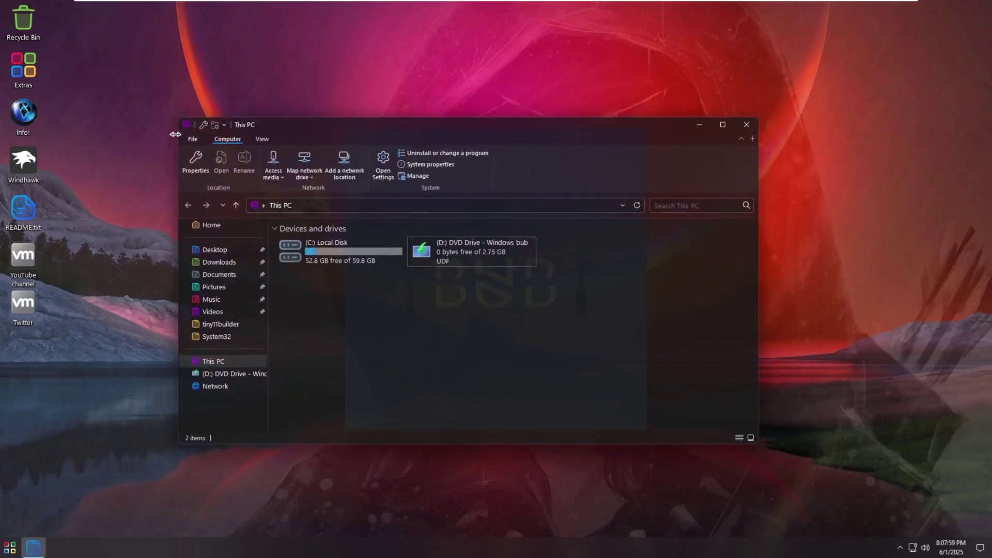
click(192, 139)
click(287, 137)
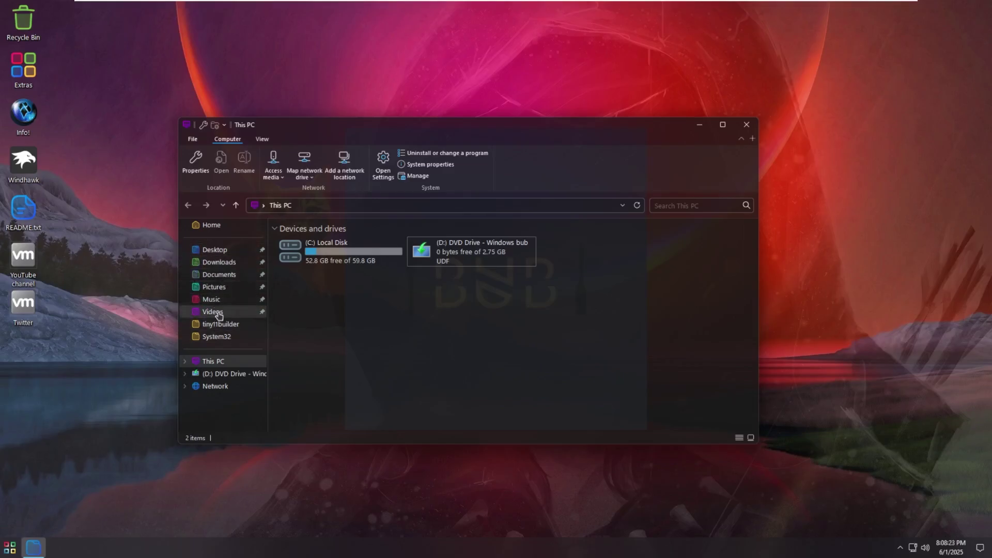
click(219, 262)
click(214, 250)
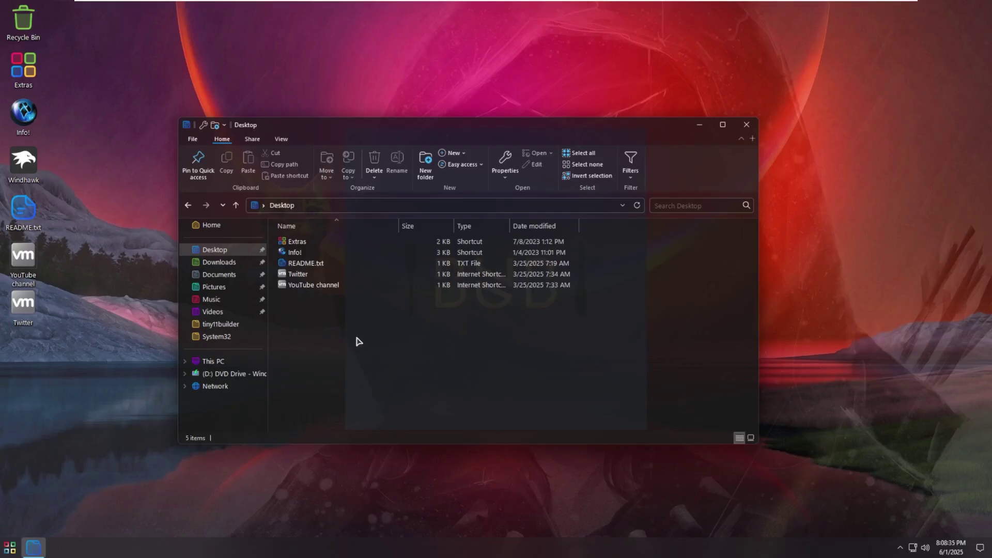
right_click(212, 547)
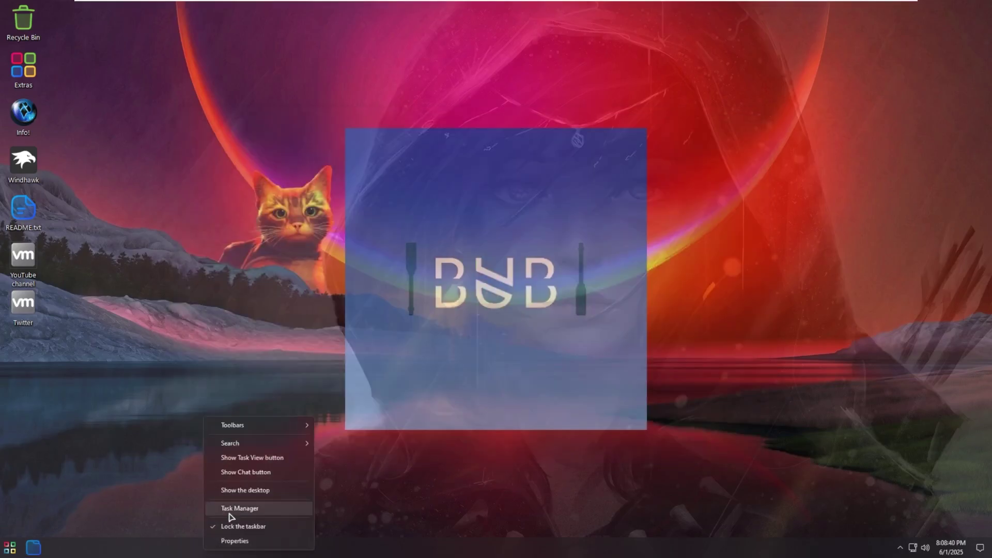
Step: Open Task Manager and review the CPU, Memory, Disk 0 (C:) and Ethernet performance graphs
click(228, 509)
drag(127, 25, 354, 94)
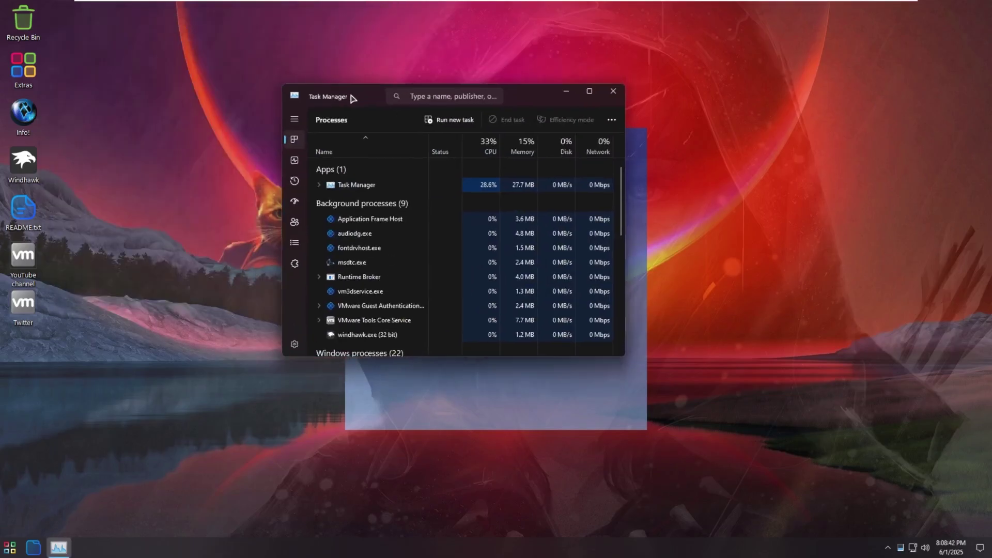
click(294, 160)
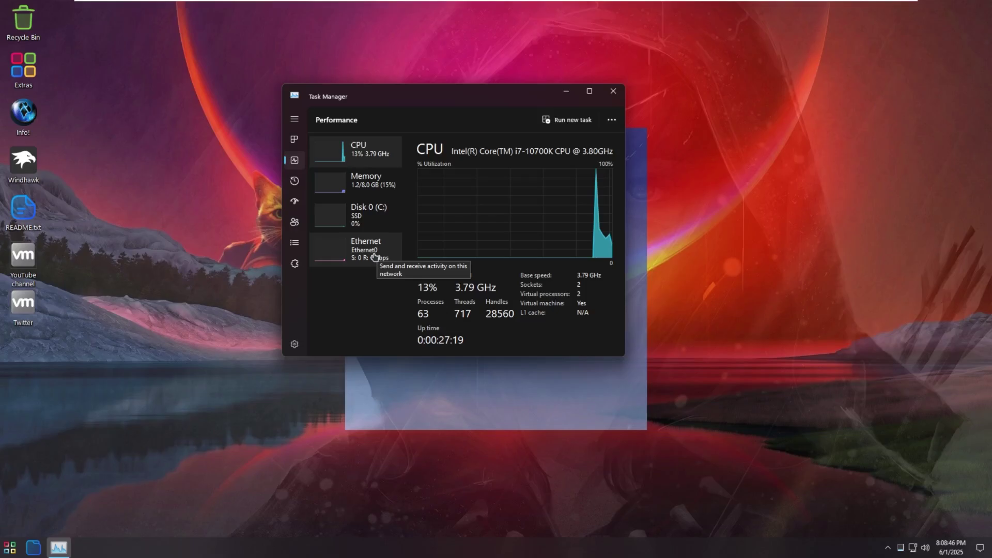
click(356, 192)
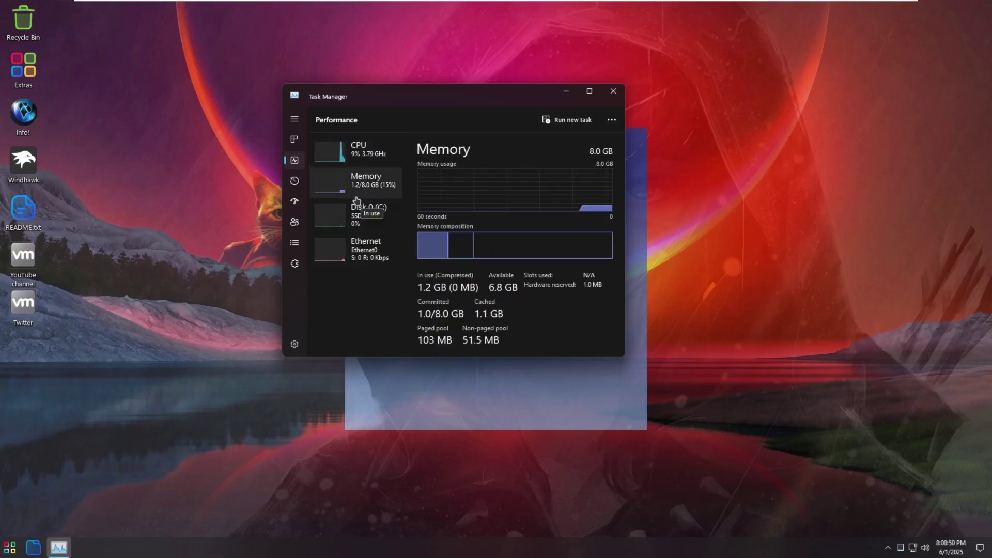
click(368, 216)
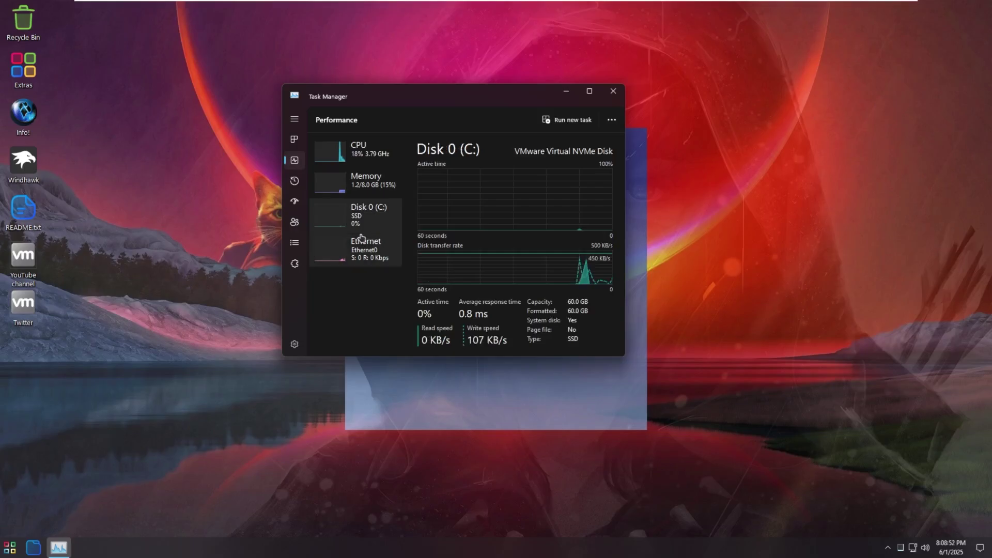
click(357, 251)
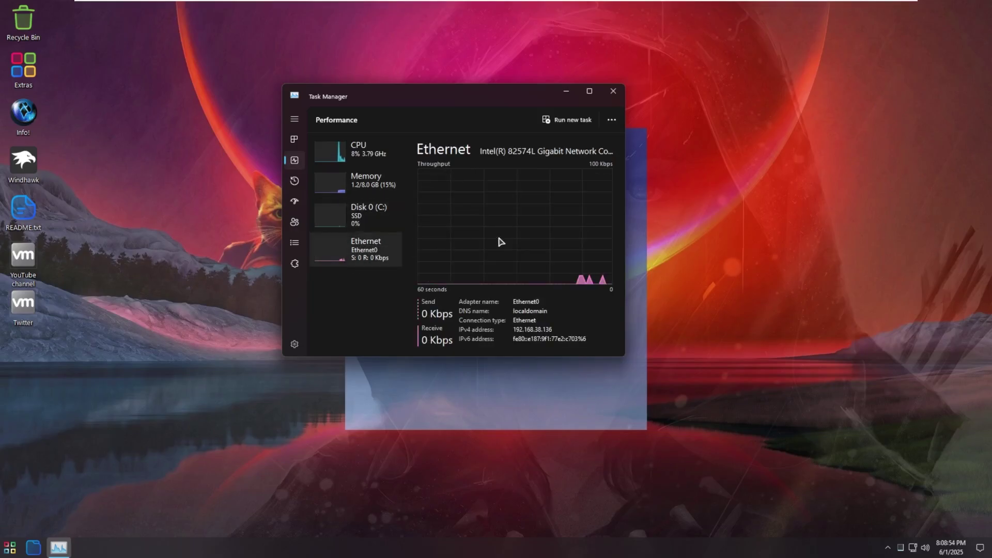
click(360, 164)
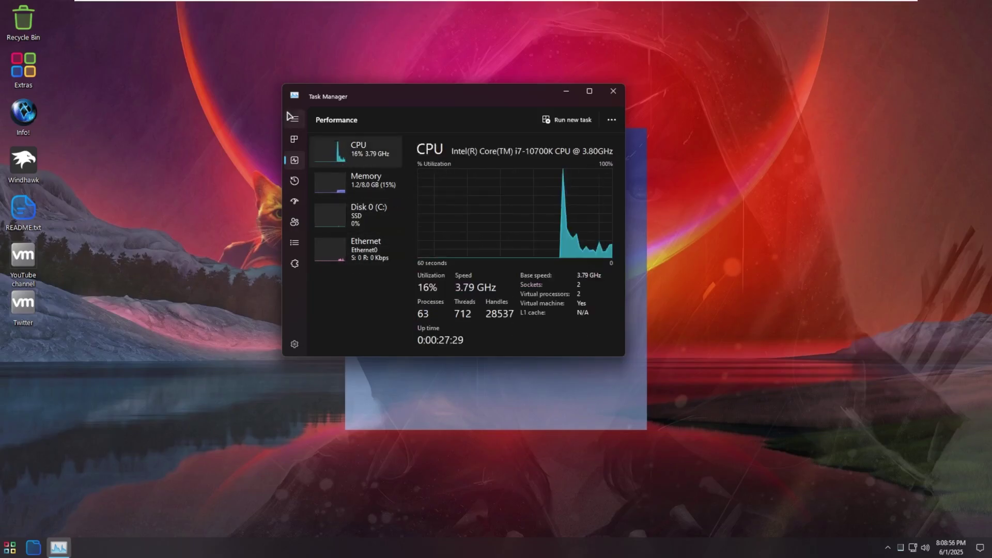
Step: Switch to the Processes list, adjust the window, then close Task Manager
click(294, 139)
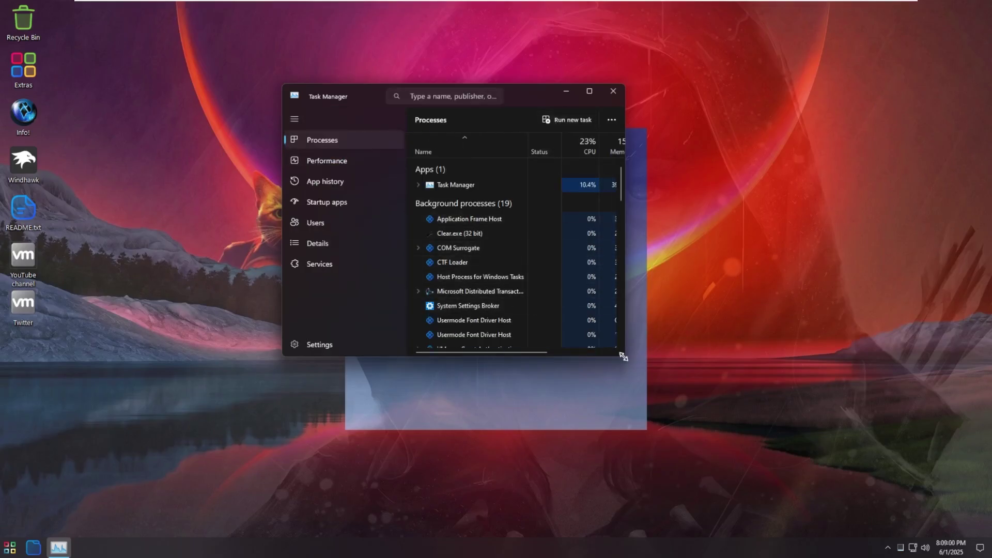
drag(624, 357, 834, 377)
drag(830, 188, 820, 168)
click(822, 91)
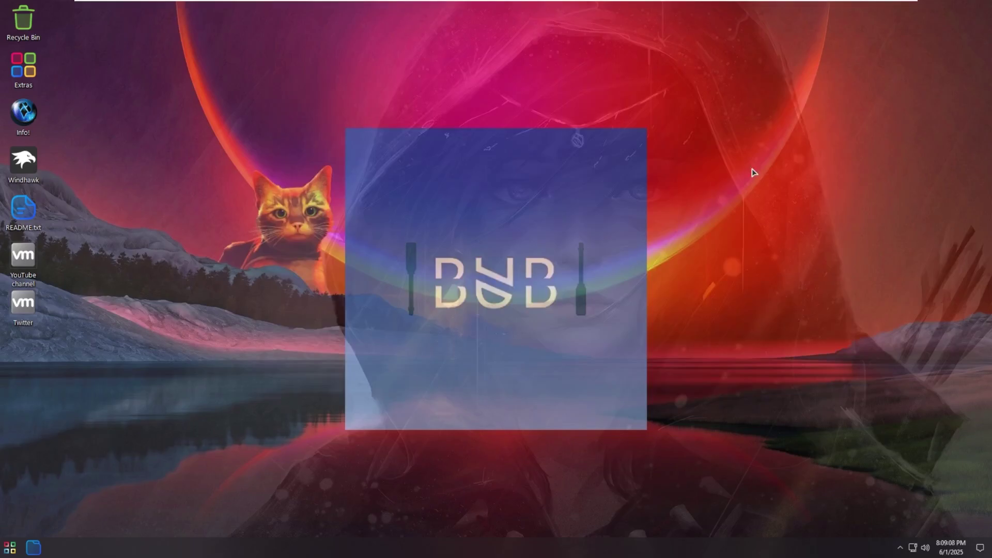
click(900, 547)
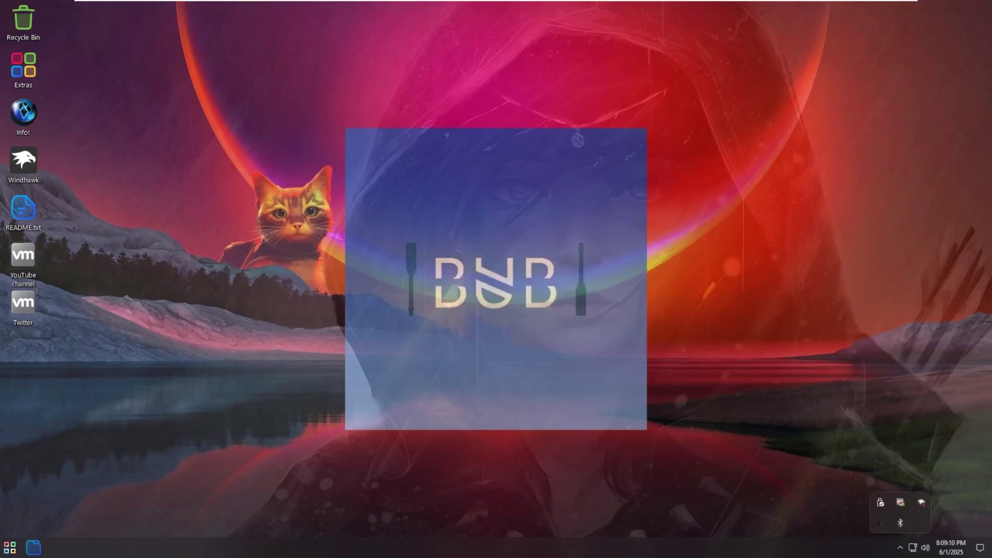
key(super)
click(170, 467)
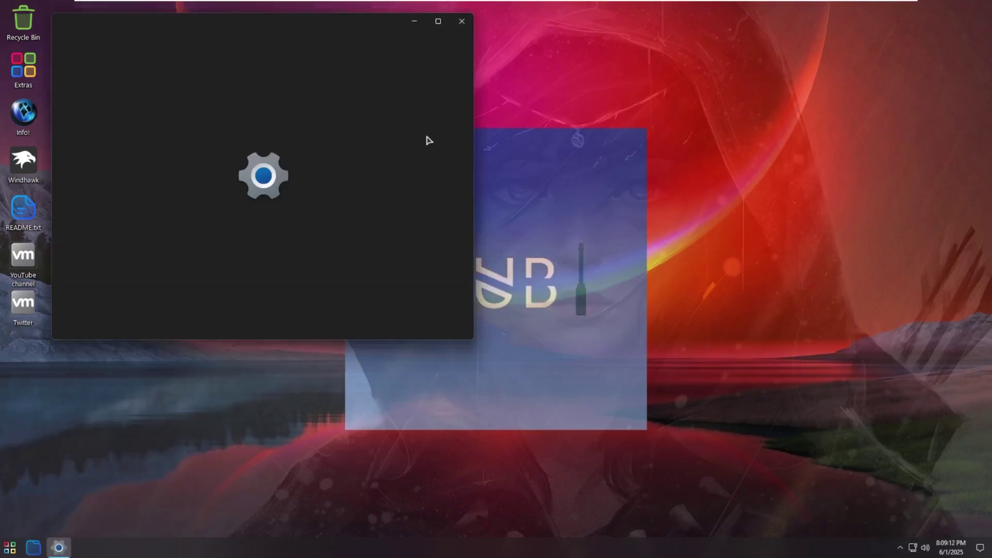
drag(473, 340, 749, 439)
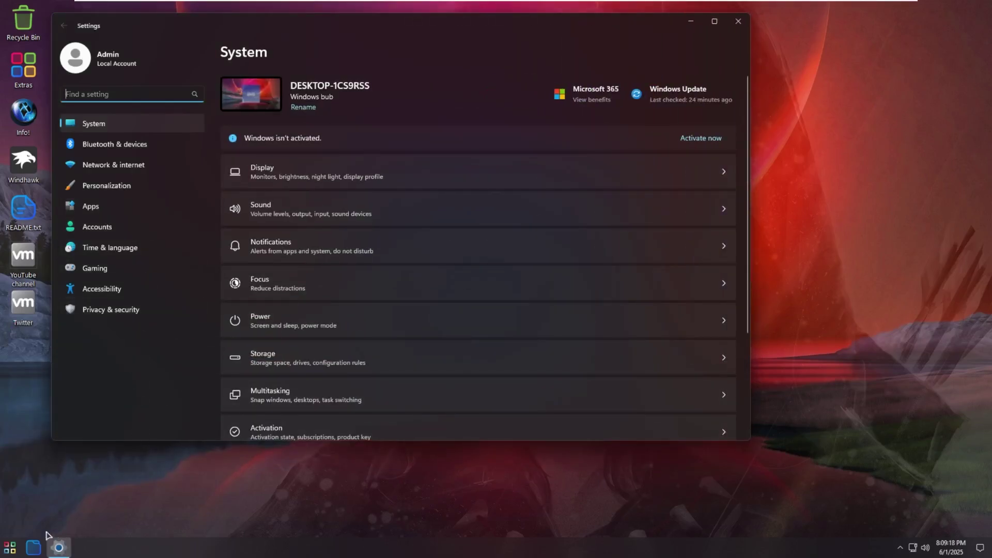
click(10, 547)
click(51, 439)
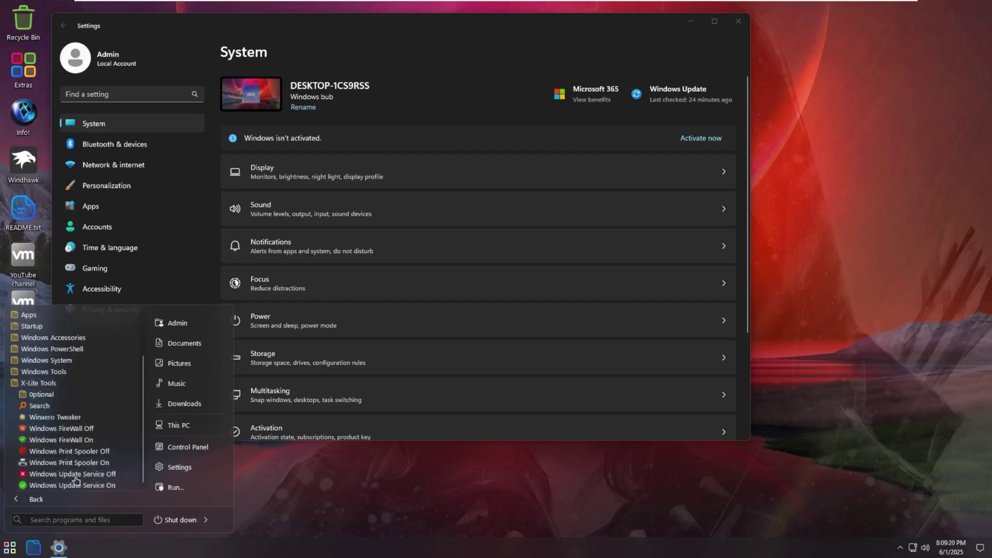
scroll(331, 353, down, 1)
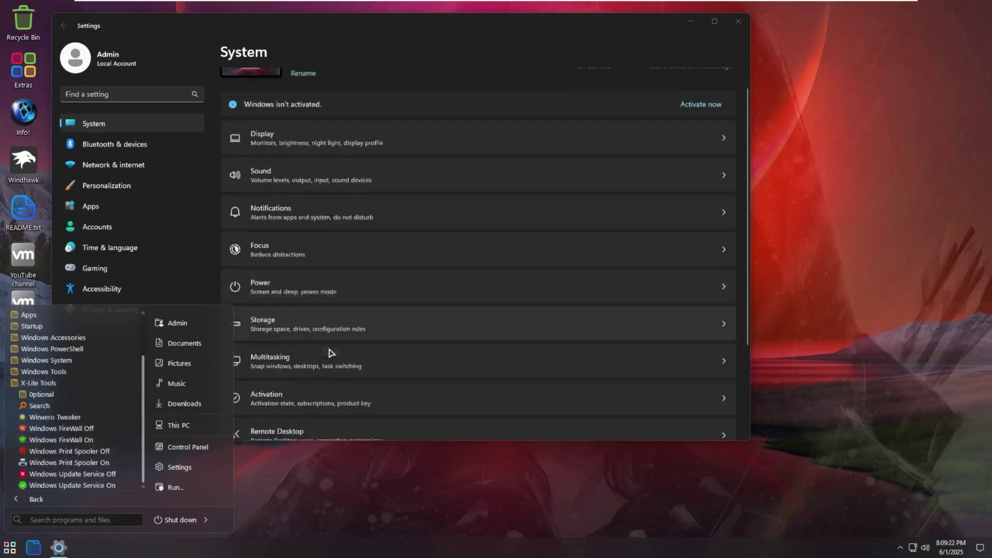
scroll(330, 353, down, 4)
click(305, 403)
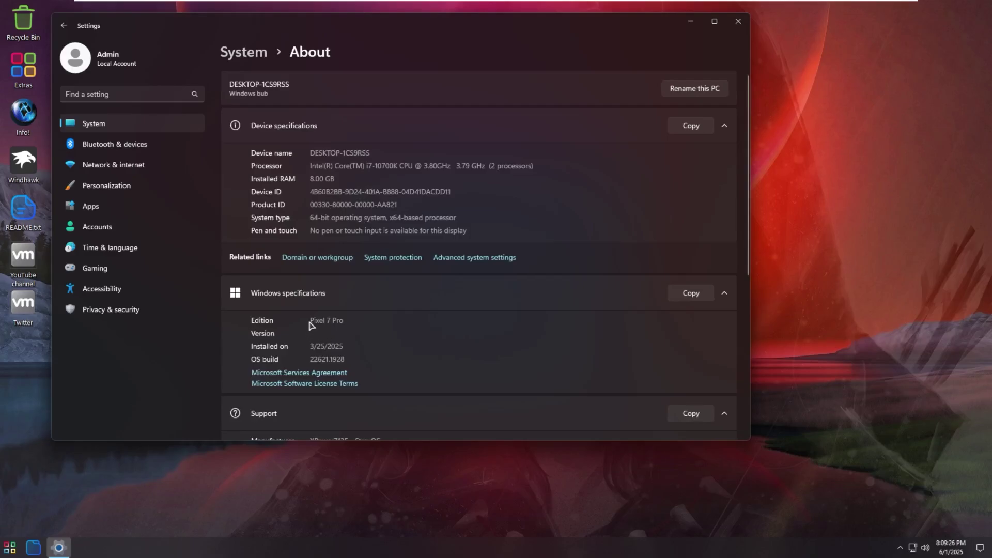
drag(344, 320, 306, 316)
click(311, 321)
mouse_move(310, 347)
mouse_down()
mouse_move(354, 349)
mouse_move(308, 364)
mouse_up()
click(312, 348)
click(343, 360)
click(735, 23)
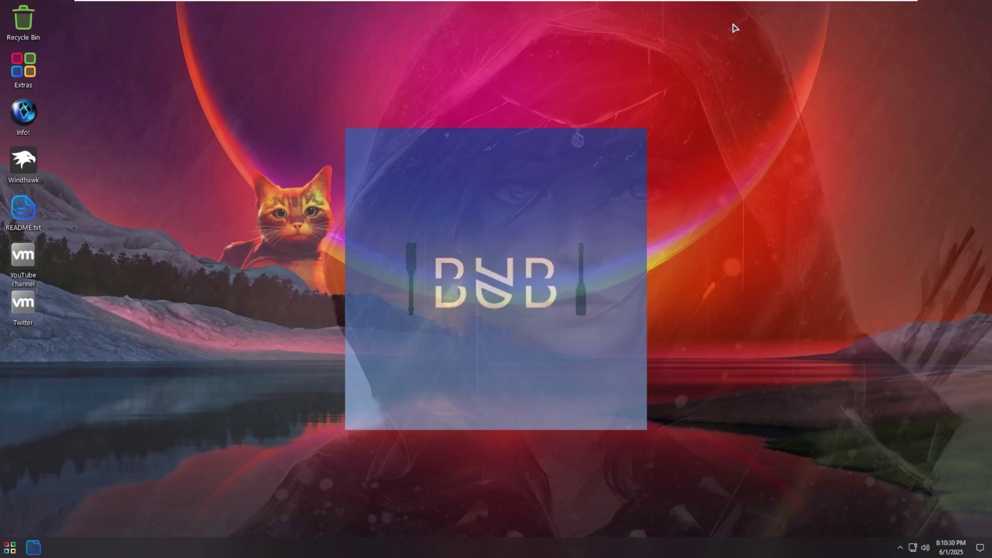
key(super+r)
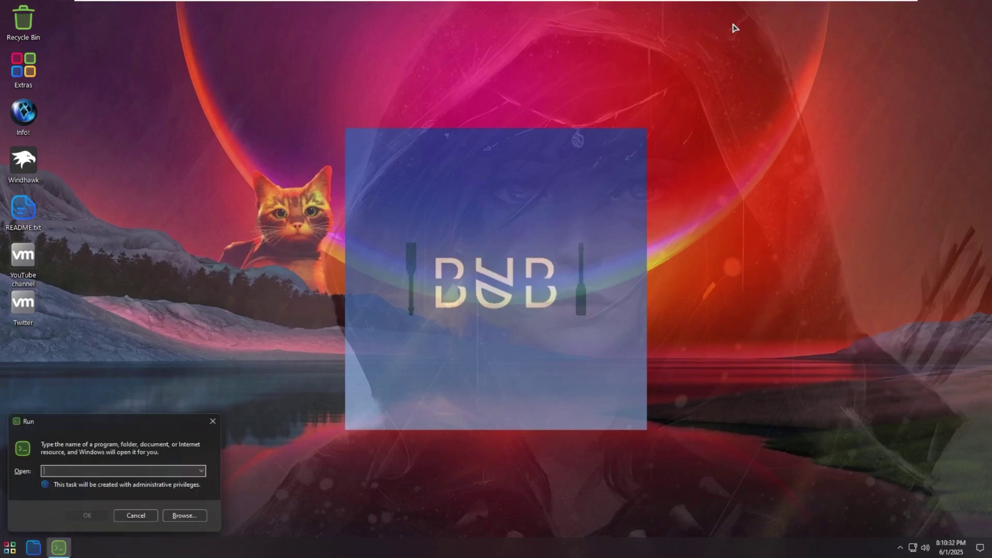
text(winver)
key(Return)
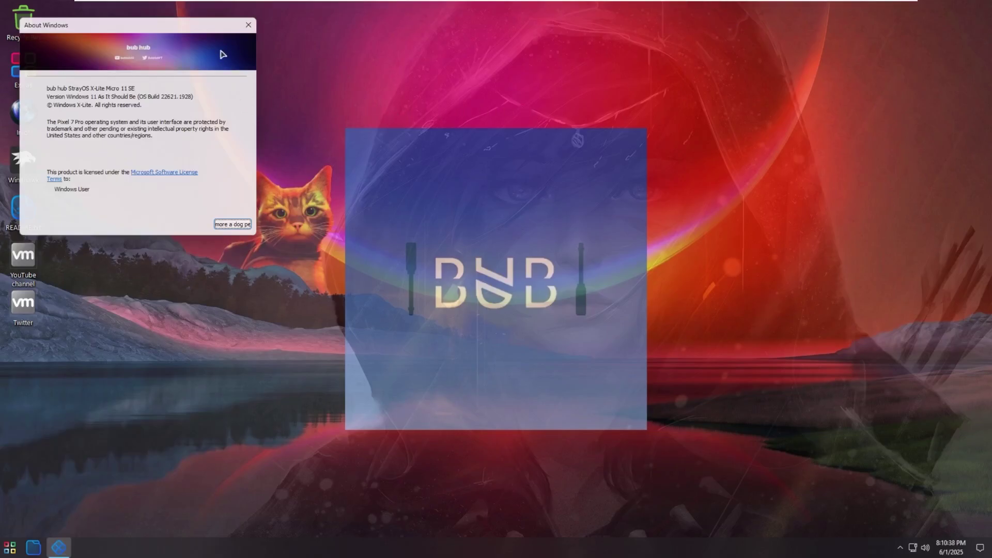
drag(196, 28, 345, 119)
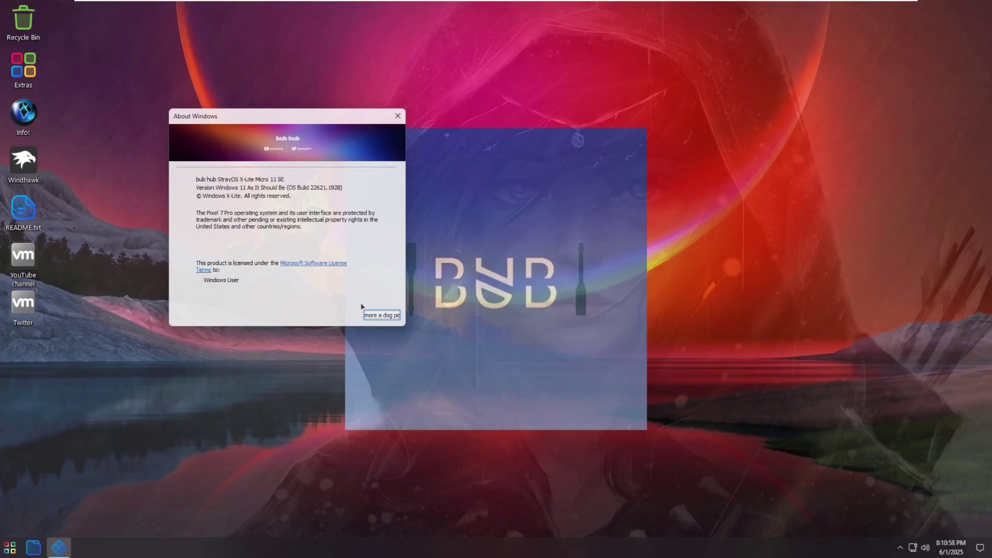
click(378, 317)
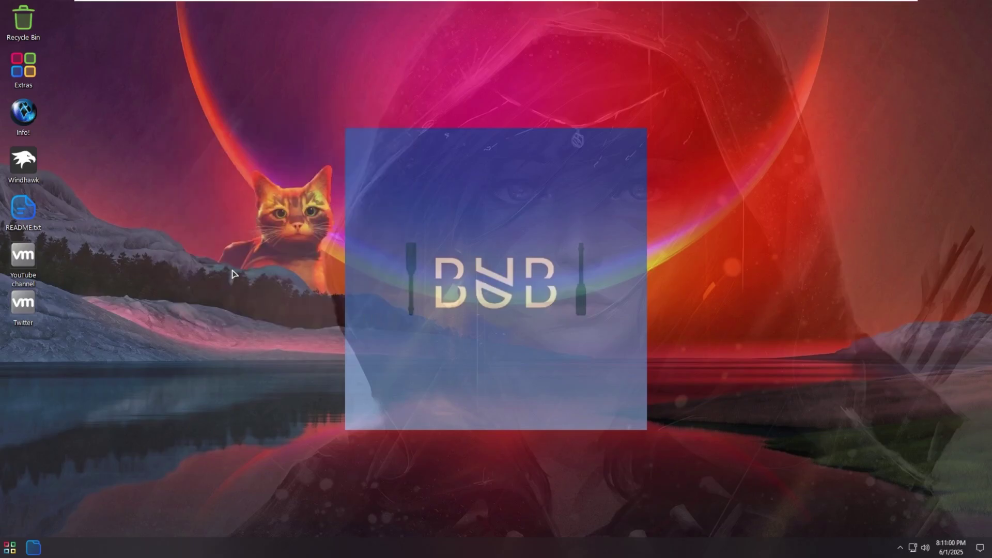